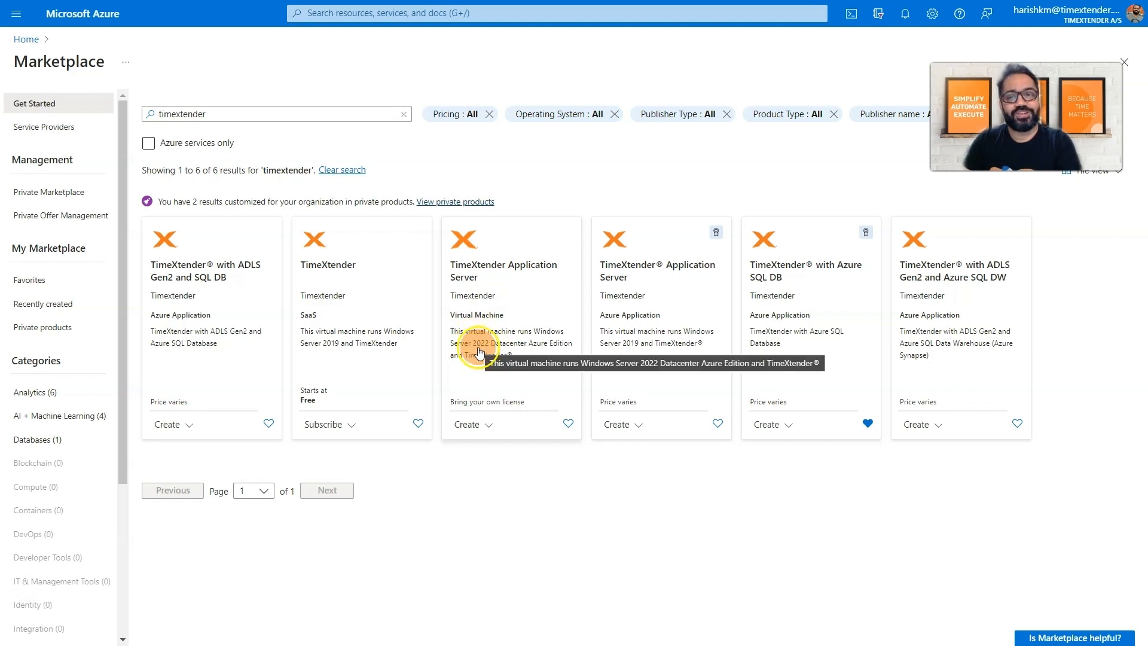
Open the TimeXtender Application Server virtual machine offer and start creating a VM from it without a pre-set configuration.
click(490, 272)
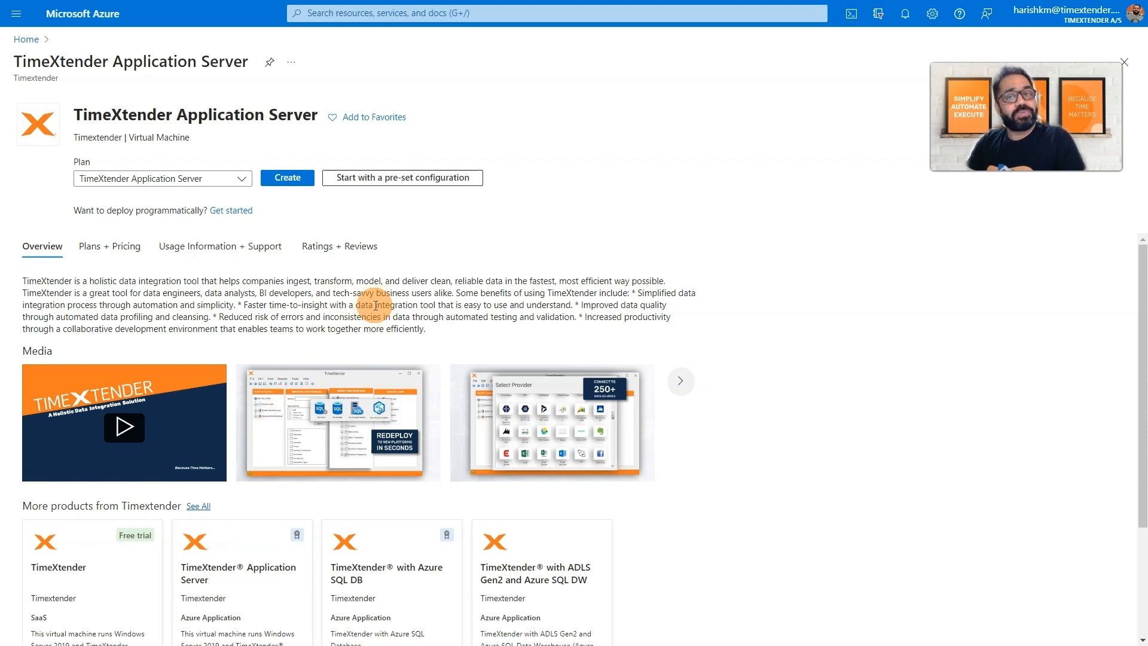
click(386, 178)
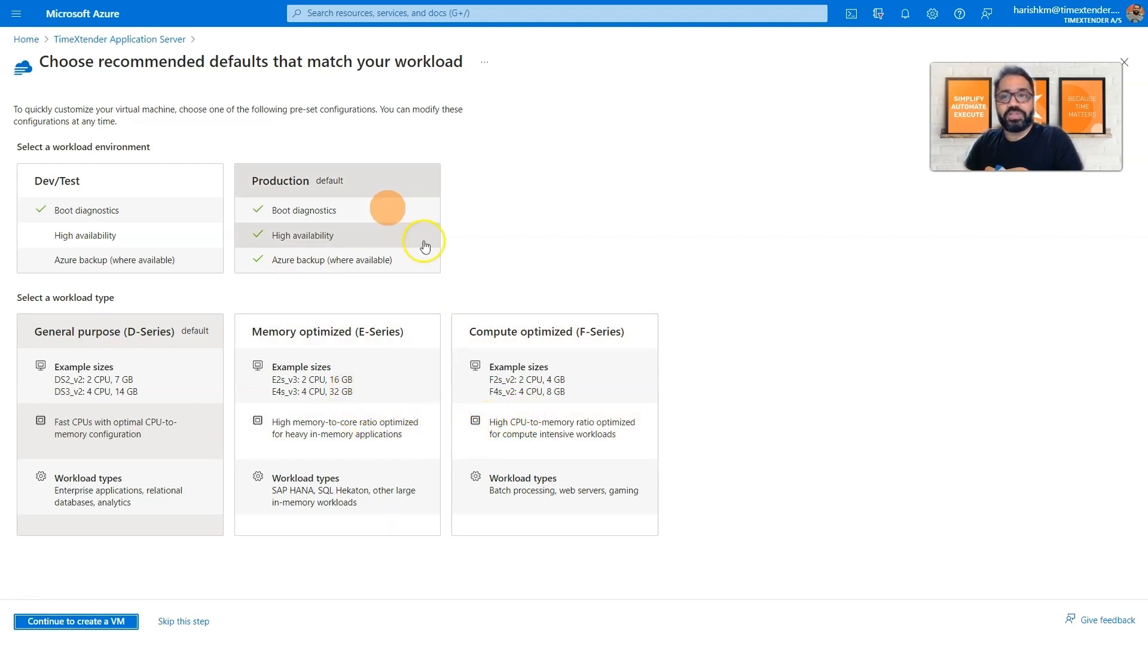
click(107, 39)
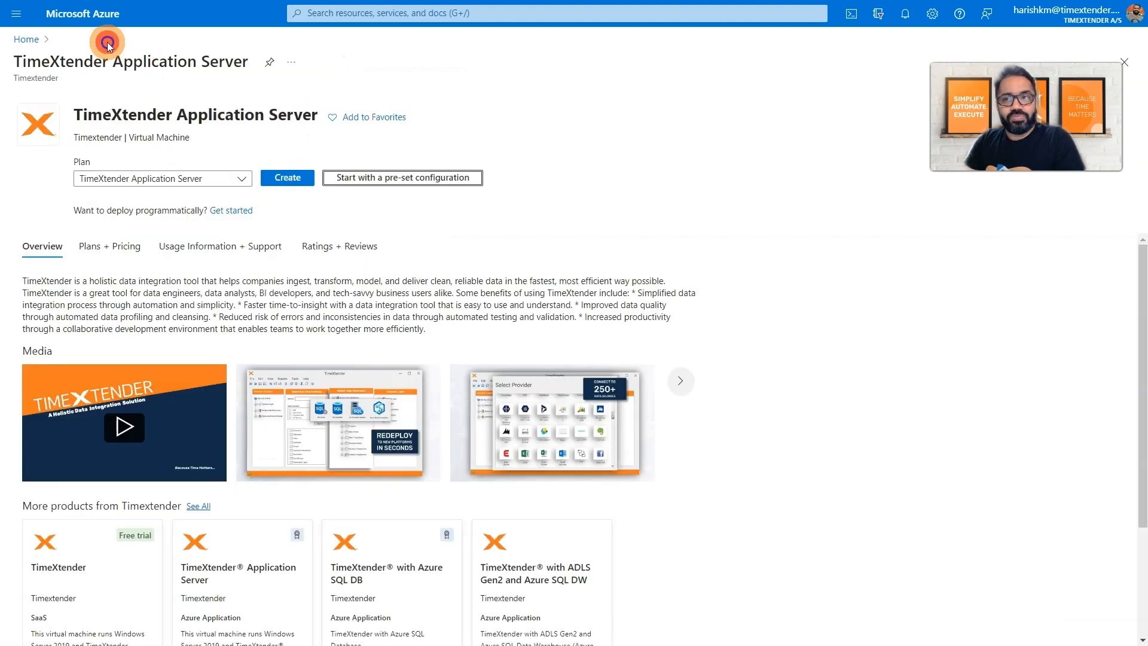
click(281, 180)
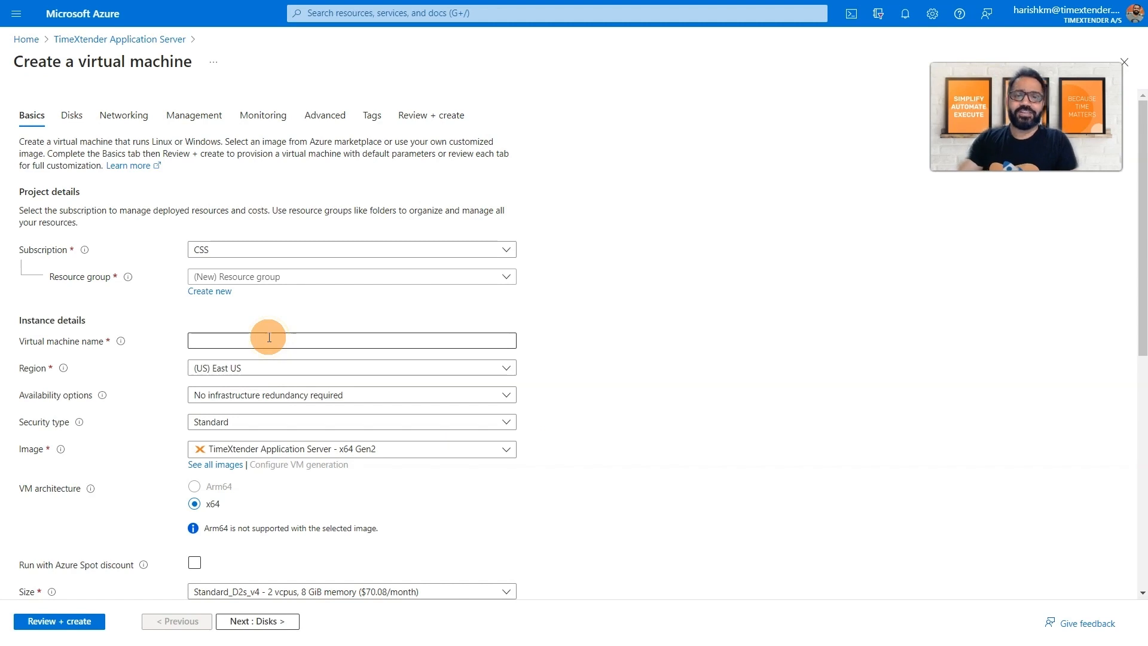
Assign the virtual machine to the existing TXTraining resource group.
click(247, 279)
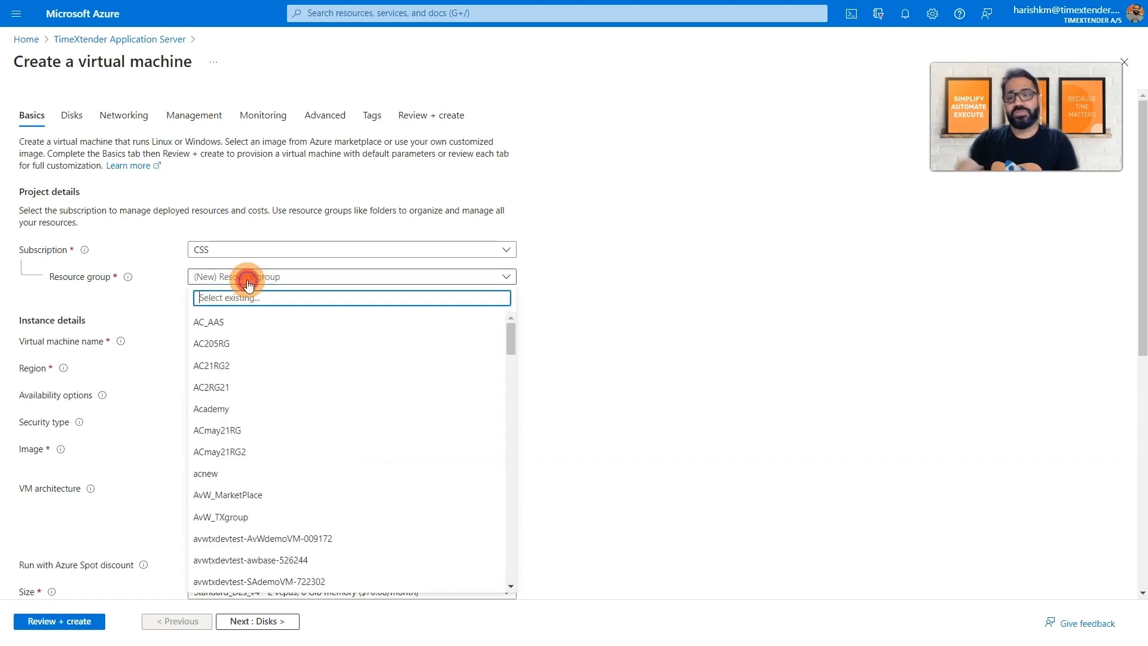
text(train)
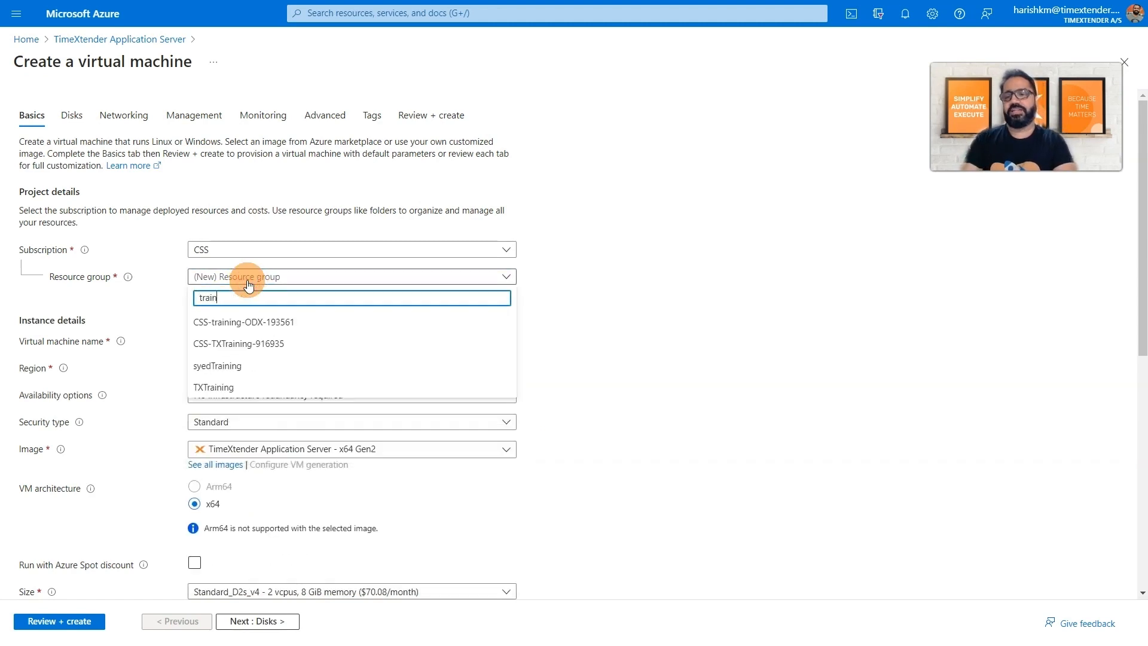
click(218, 392)
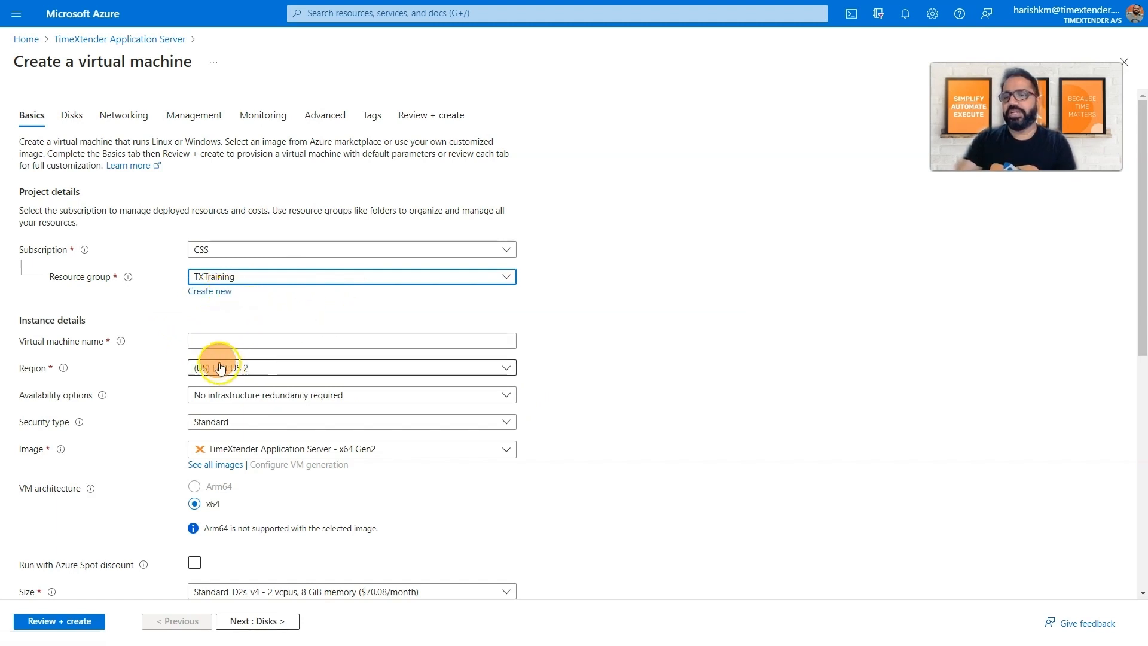
Name the virtual machine vmhkmappserver.
click(215, 342)
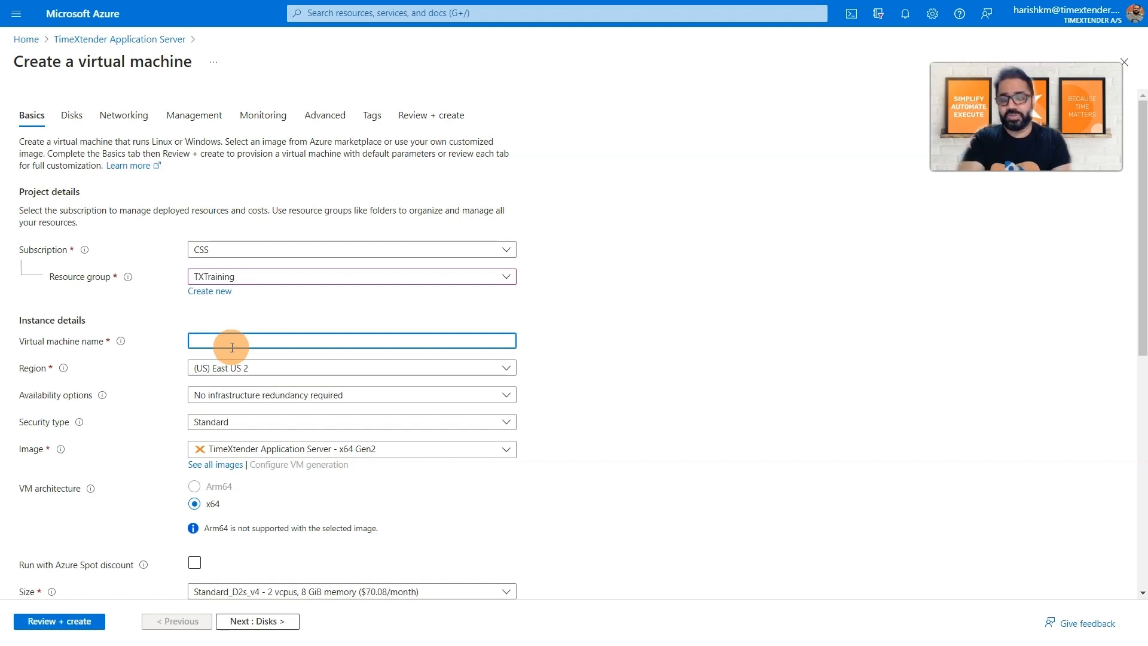
text(vm)
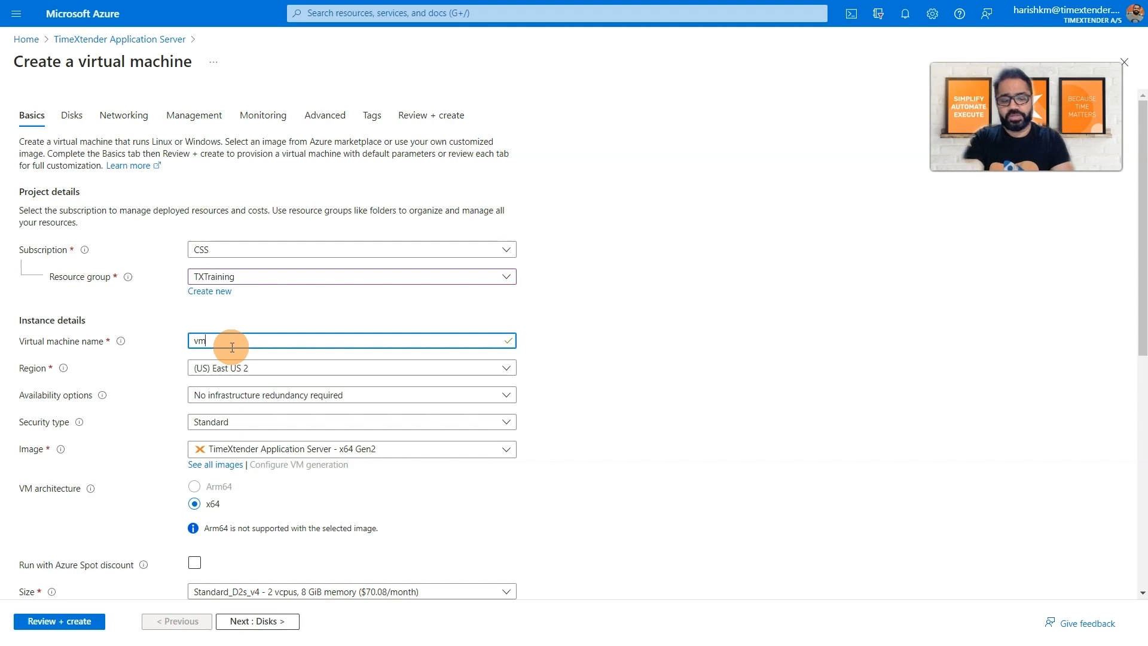
text(hkmapp)
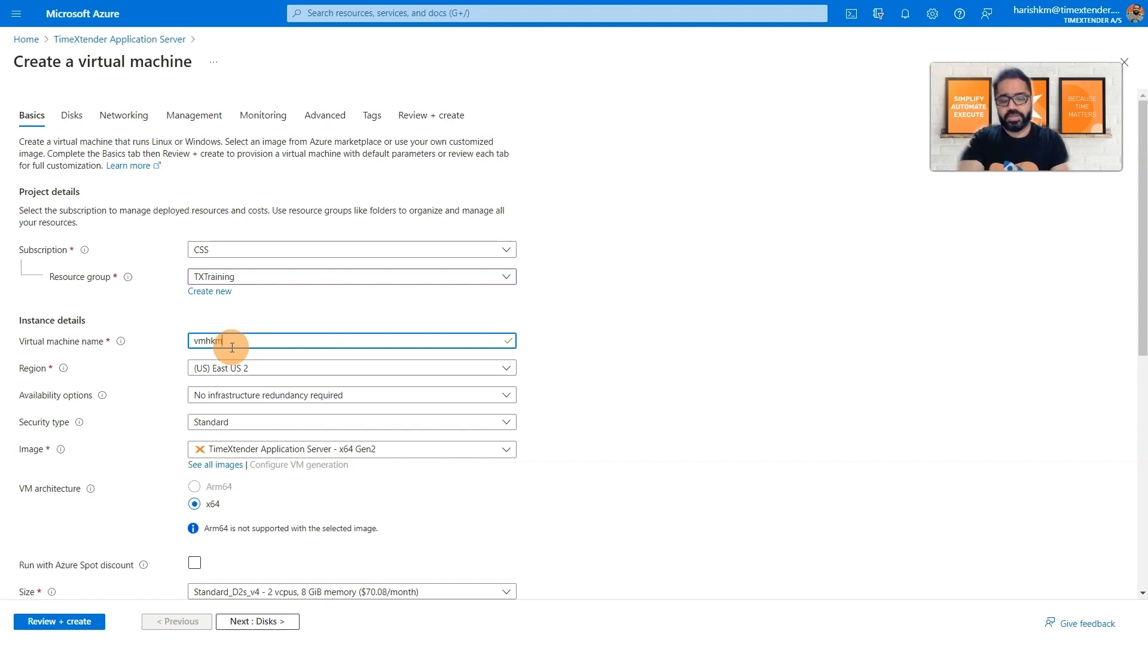
text(server)
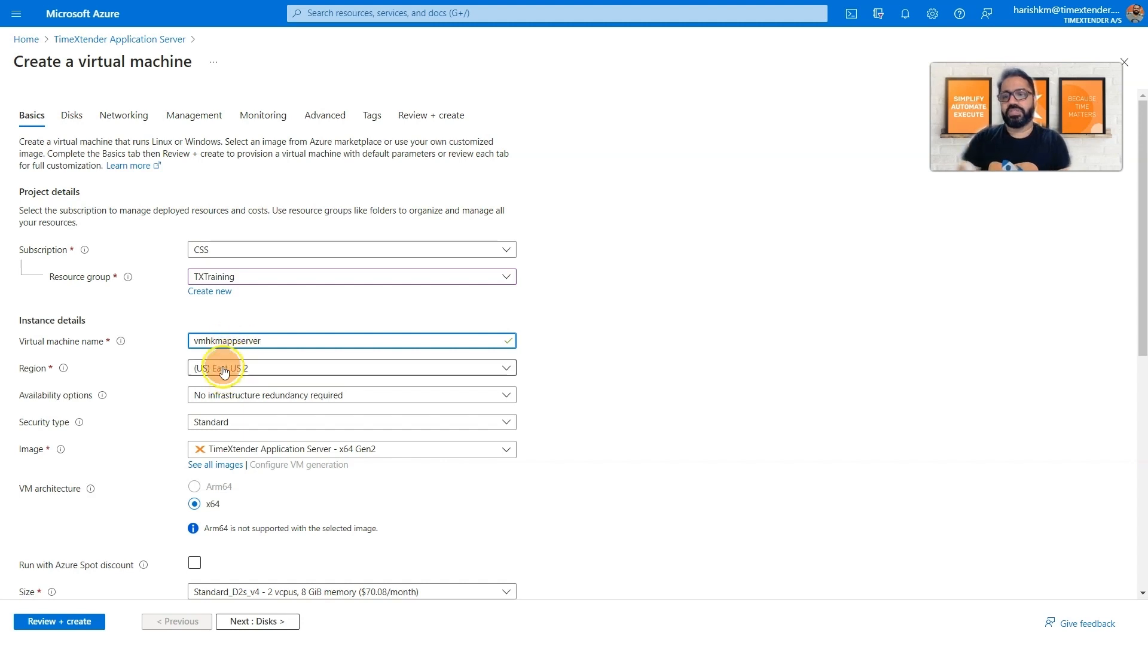
Set the virtual machine's region to (US) West US 2.
click(224, 372)
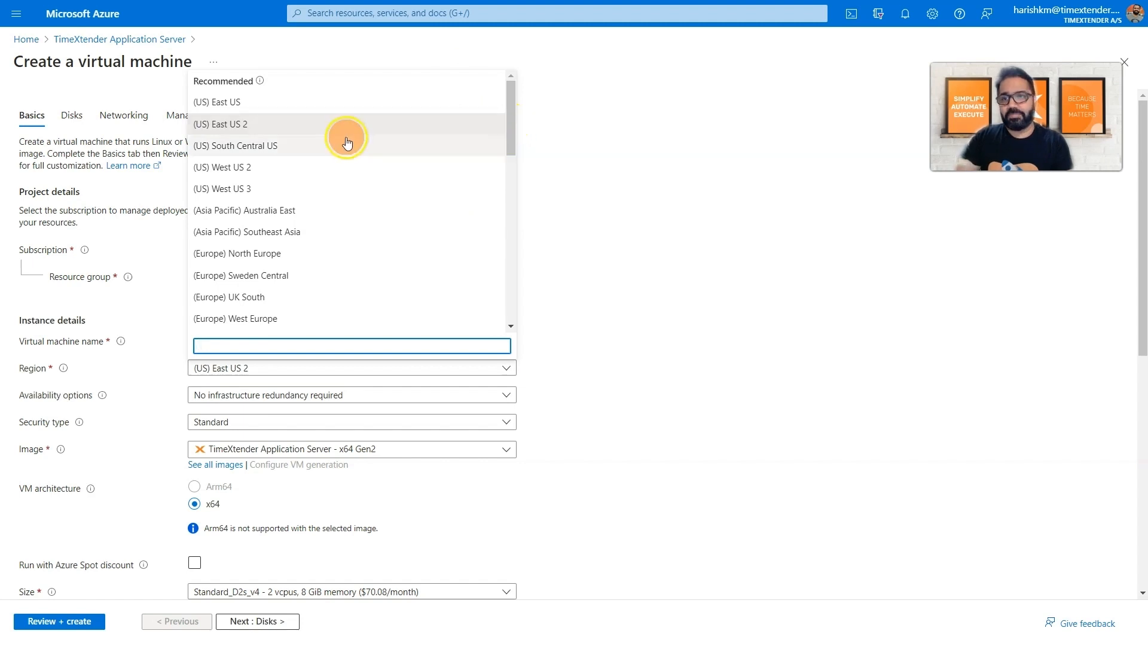
click(272, 168)
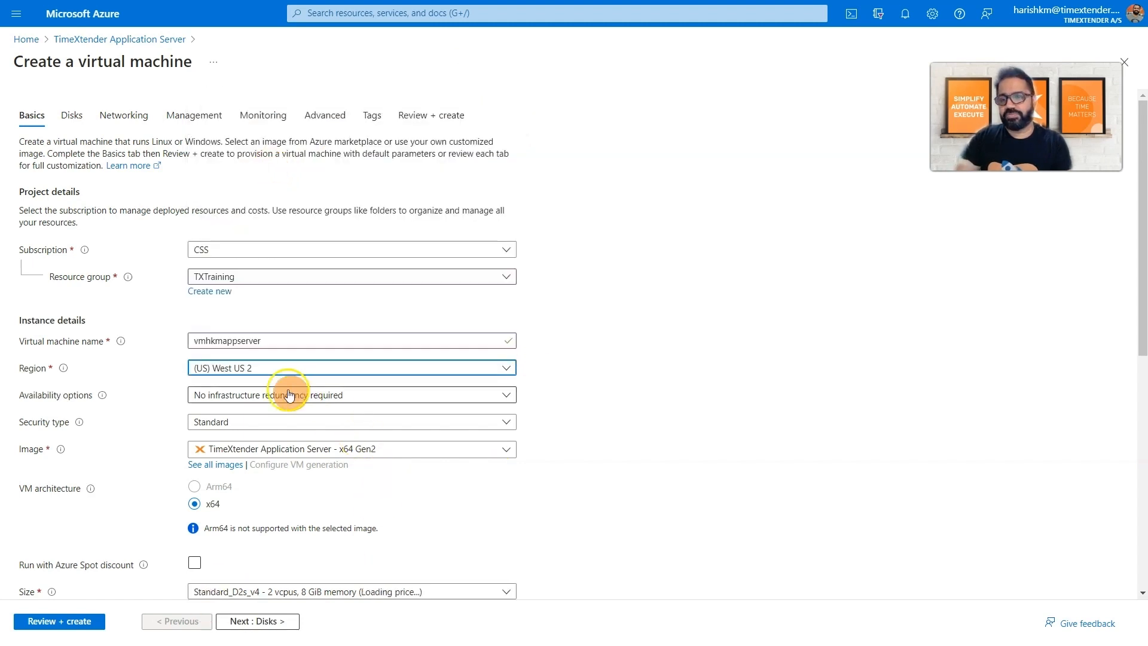
Set the virtual machine's size to Standard_D4s_v4 with 4 vcpus and 16 GiB memory.
scroll(758, 471, down, 5)
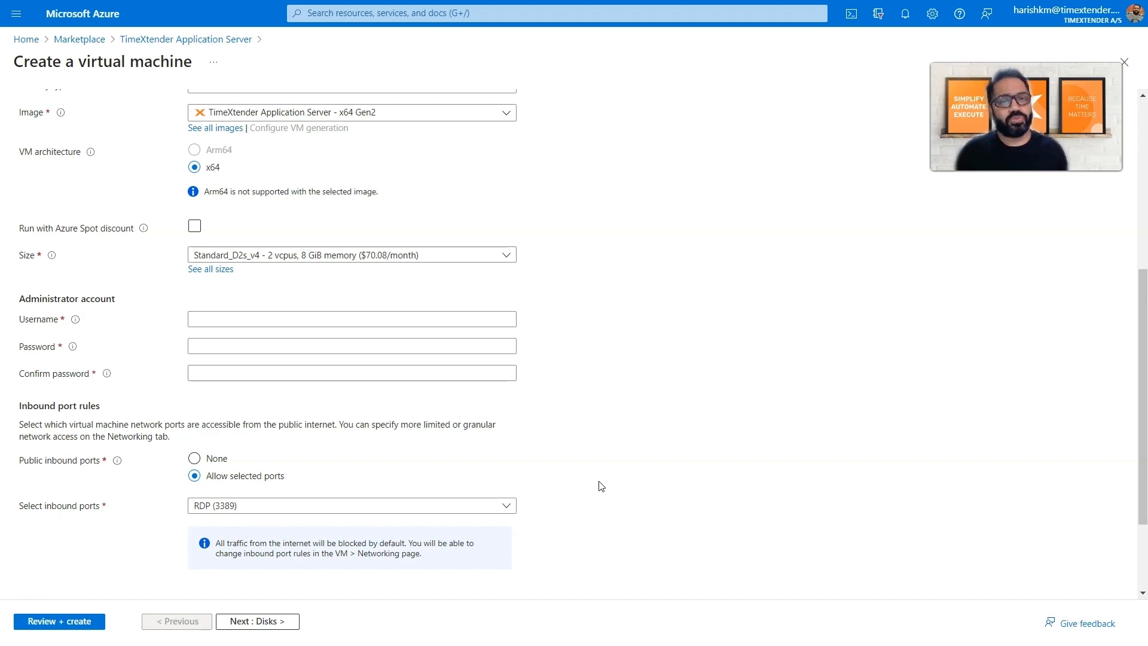
click(329, 256)
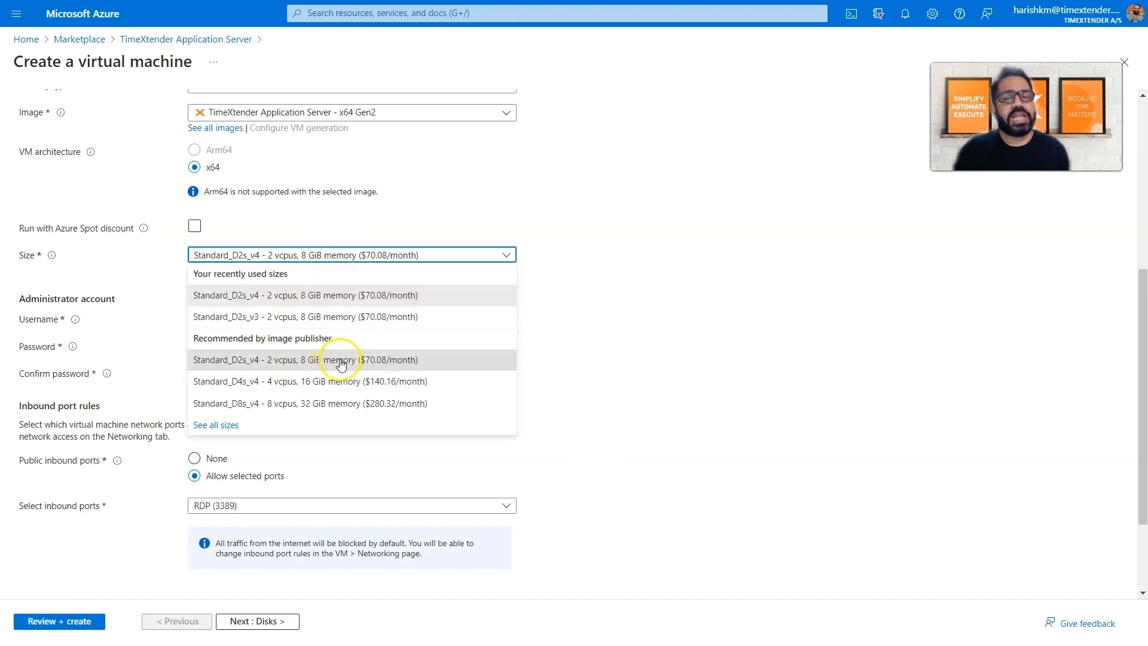
click(347, 381)
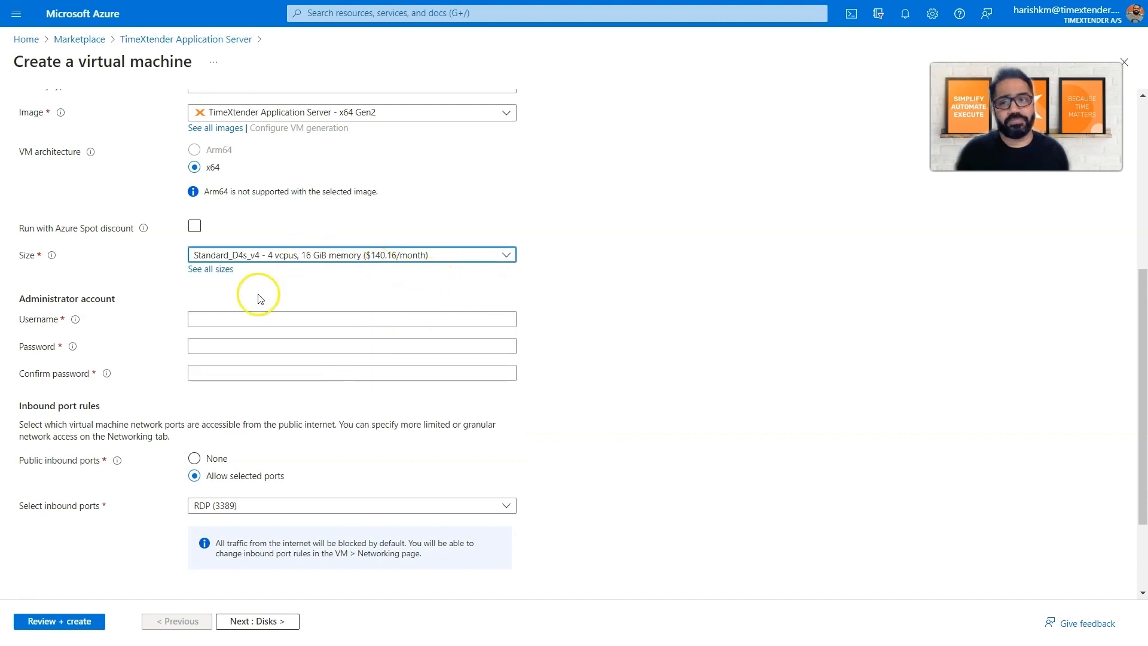
Set the administrator username to adminuserappserver, then enter and confirm the administrator password.
scroll(403, 361, up, 1)
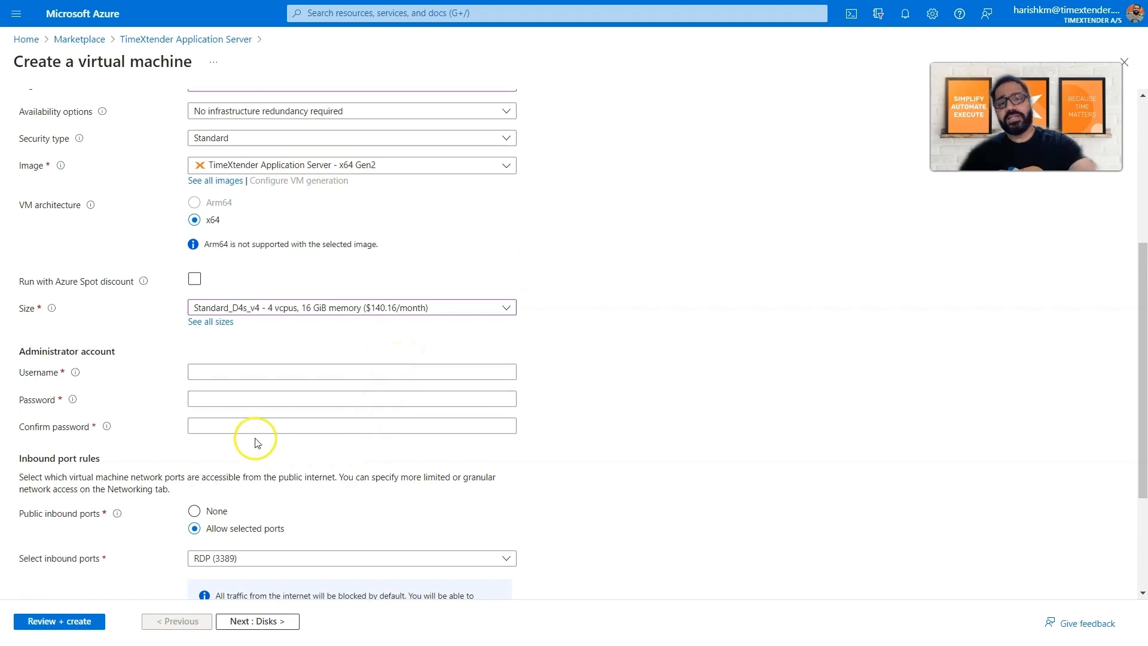
click(238, 374)
click(236, 399)
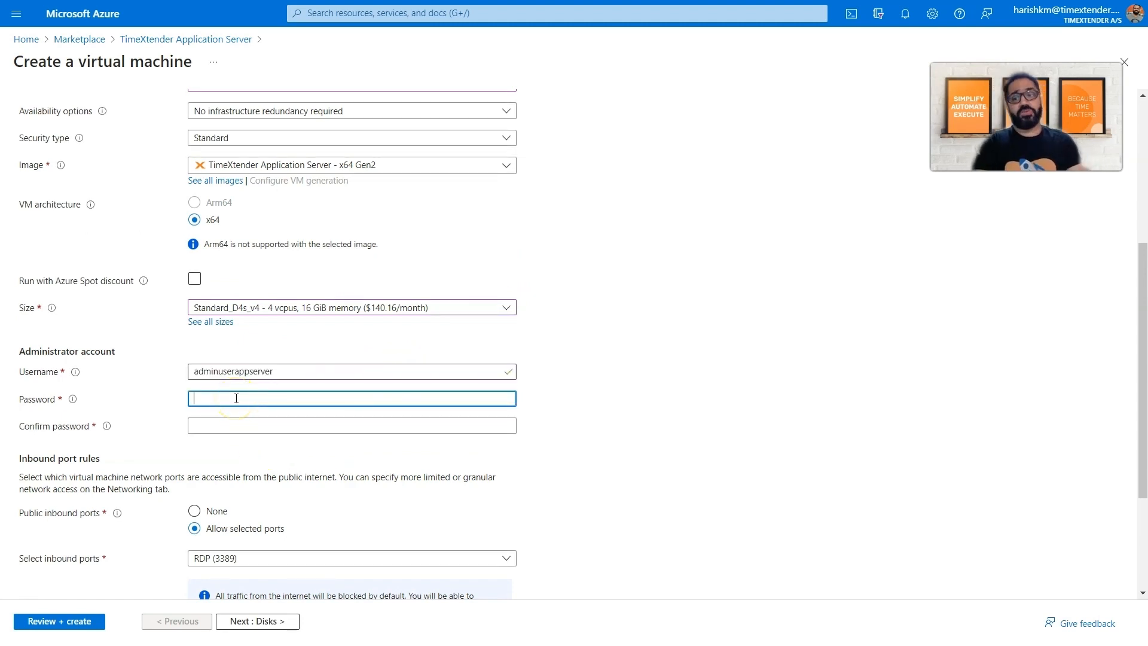
text(•••)
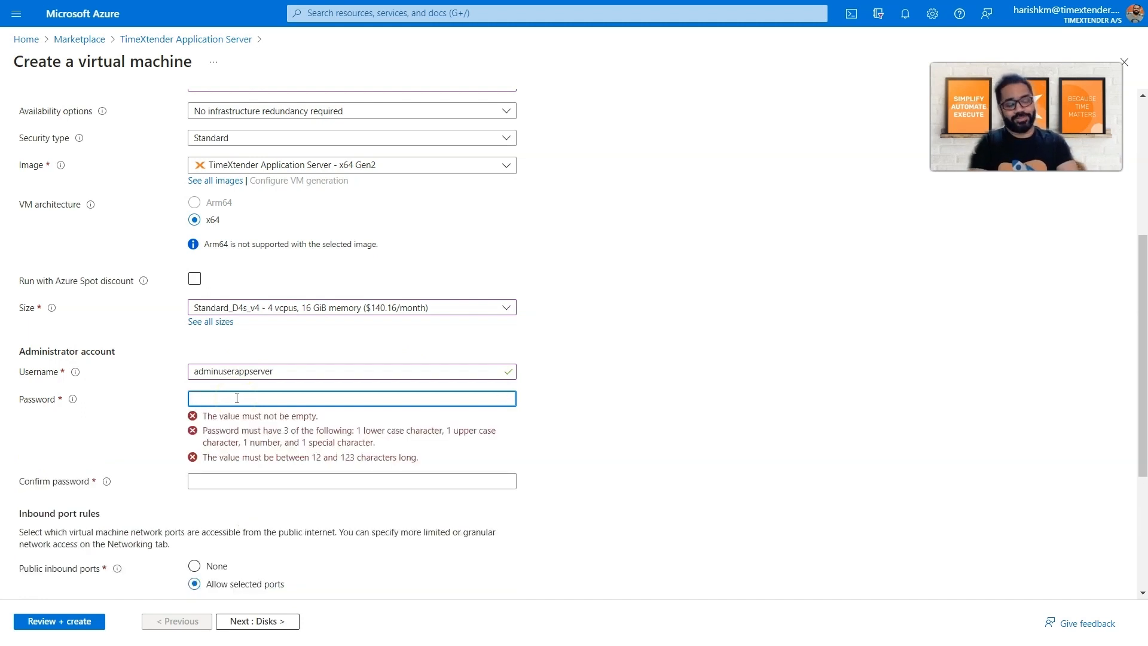
text(••••••••••••)
key(Tab)
text(••••••••••••)
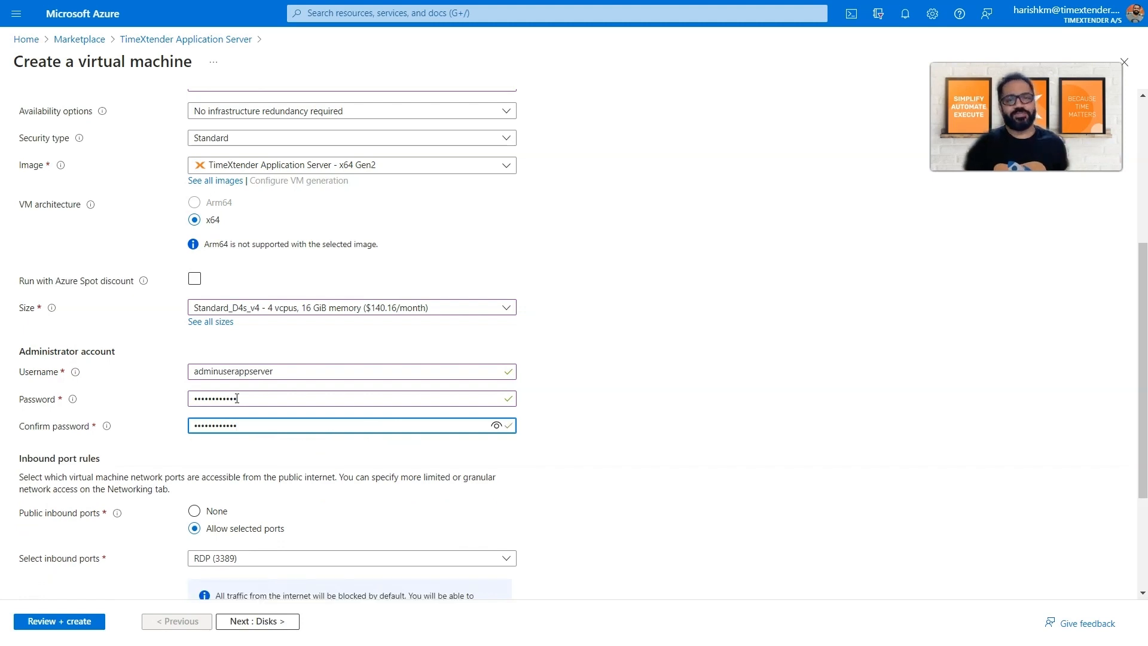
Validate the virtual machine configuration and create the virtual machine, leaving the inbound port and licensing settings at their defaults.
scroll(275, 478, down, 3)
click(310, 553)
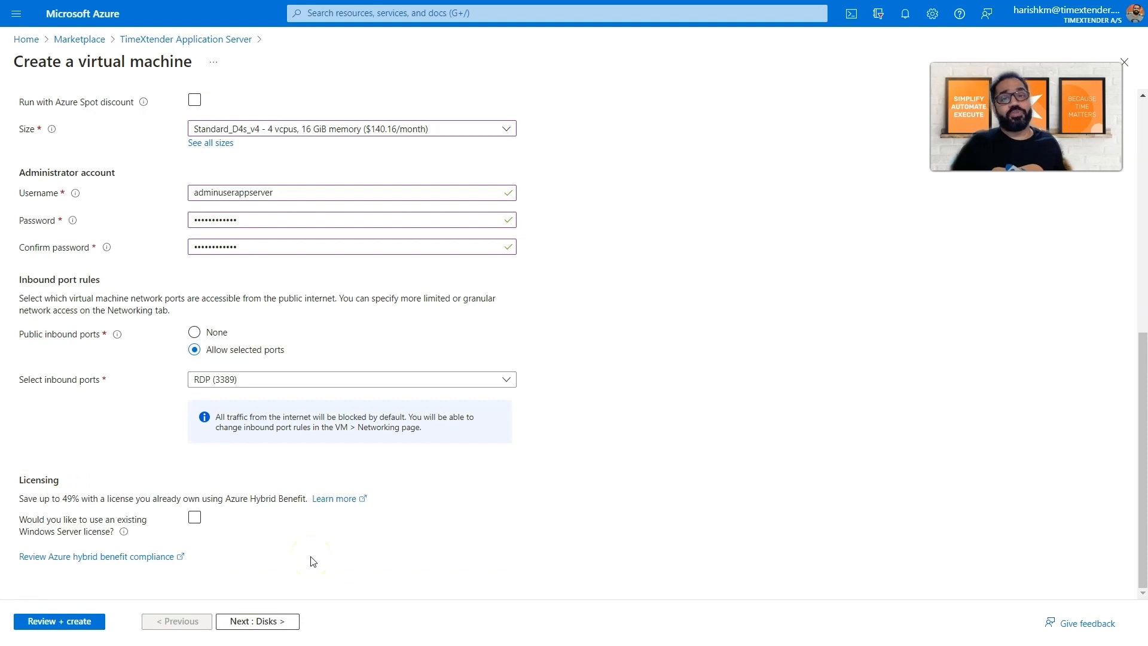
click(306, 558)
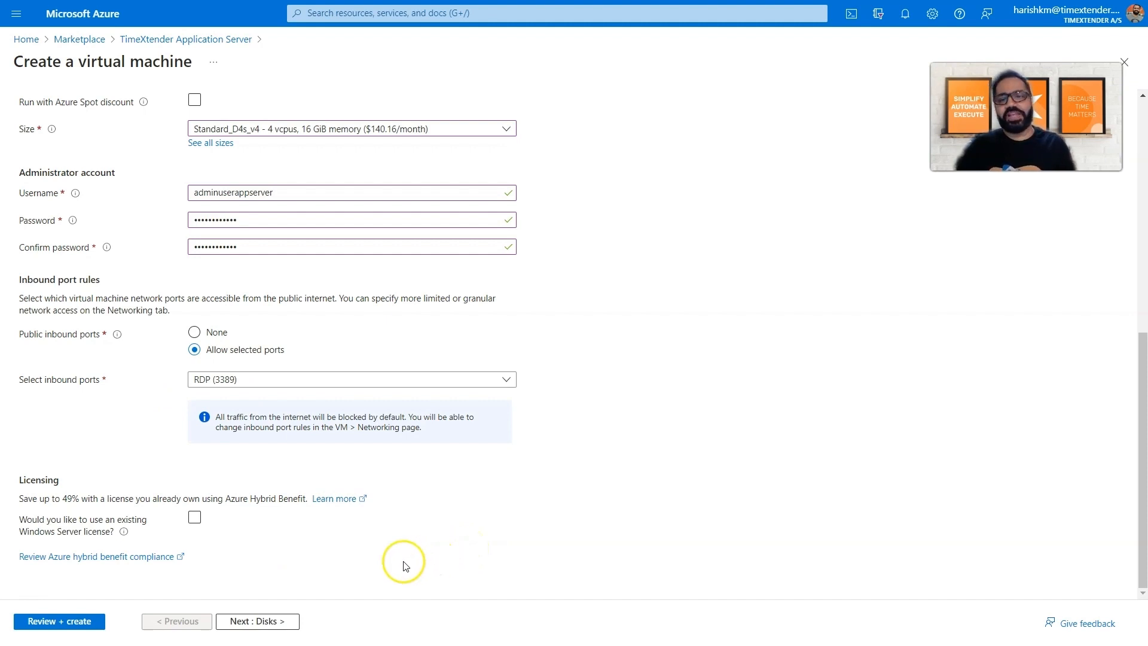
click(77, 622)
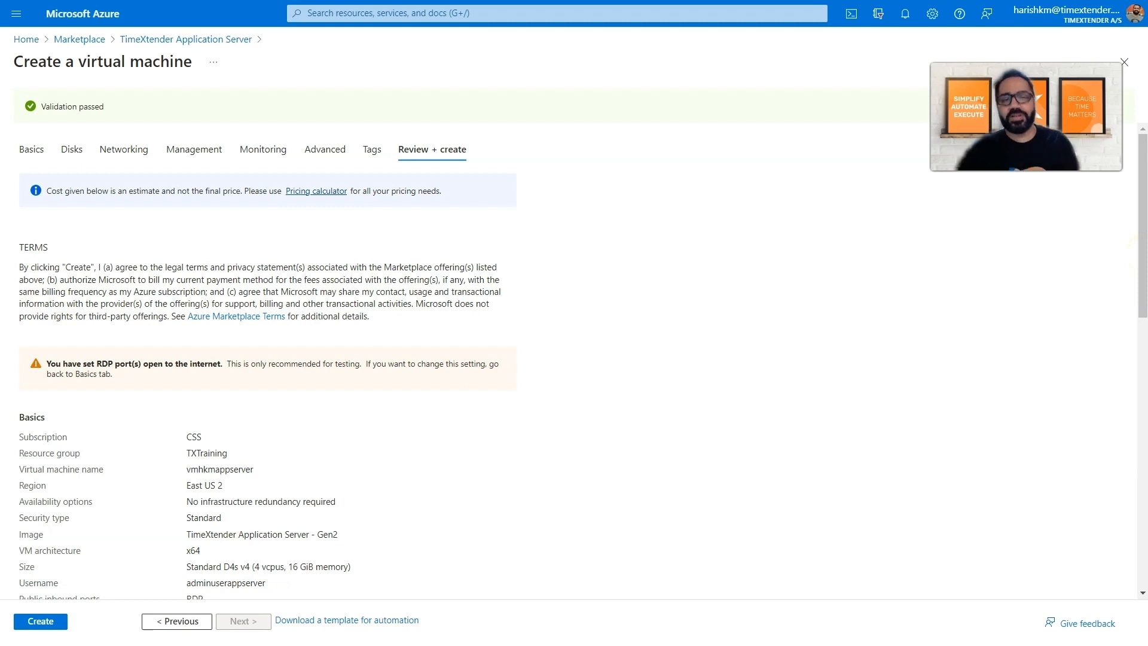
click(40, 621)
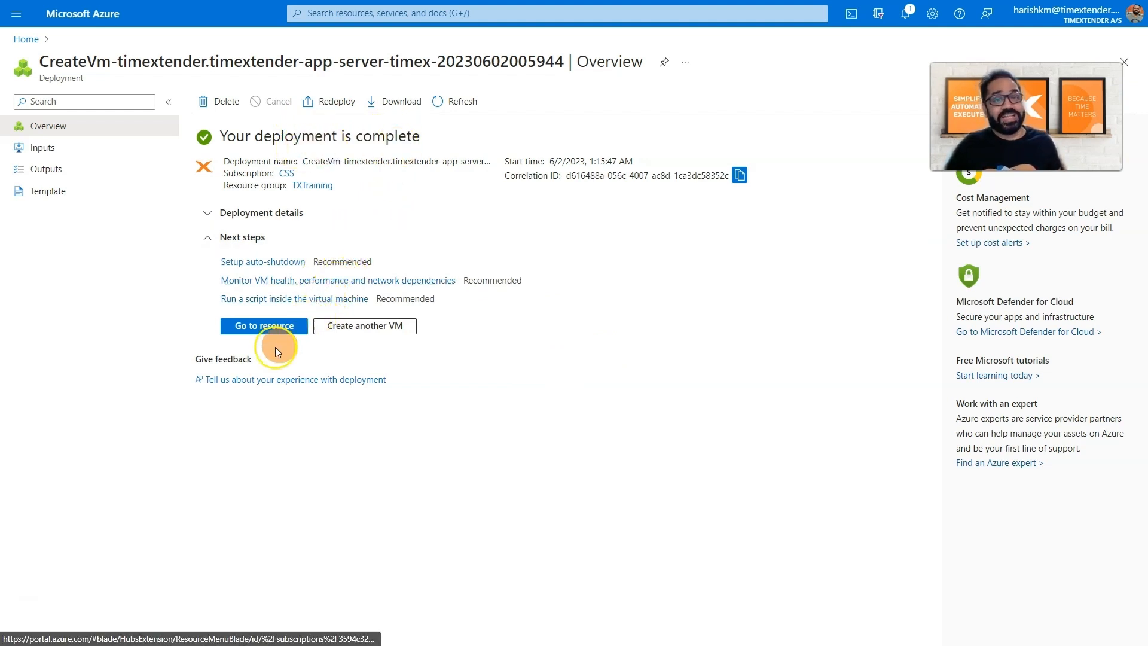
Go to the deployed vmhkmappserver resource and open its RDP connection settings.
click(265, 325)
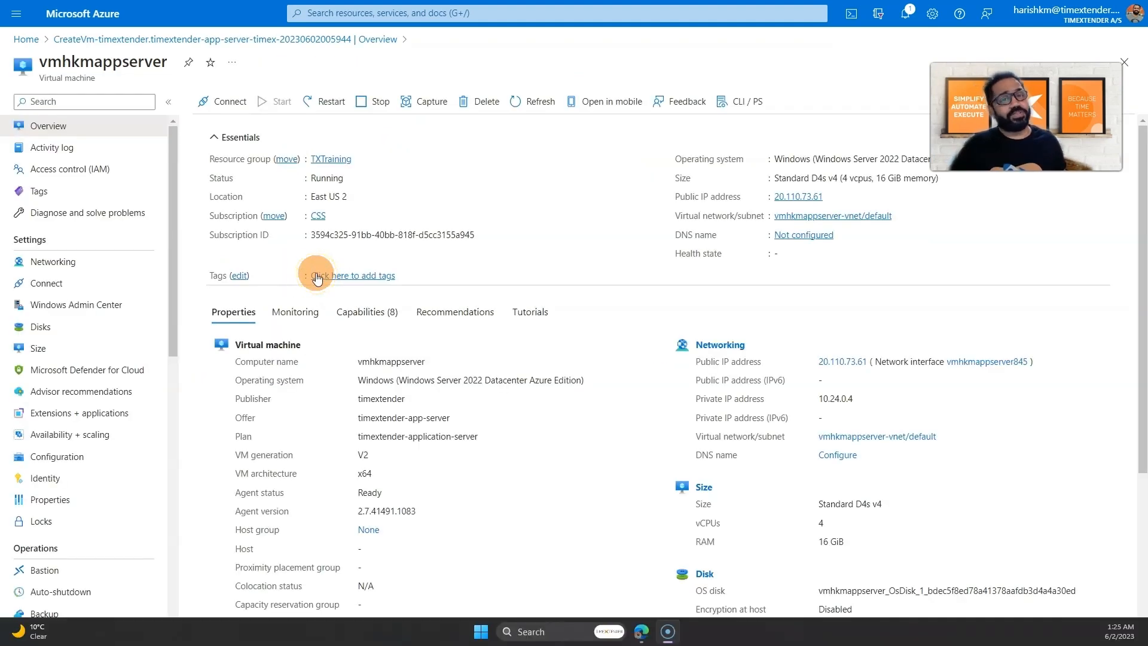
click(327, 275)
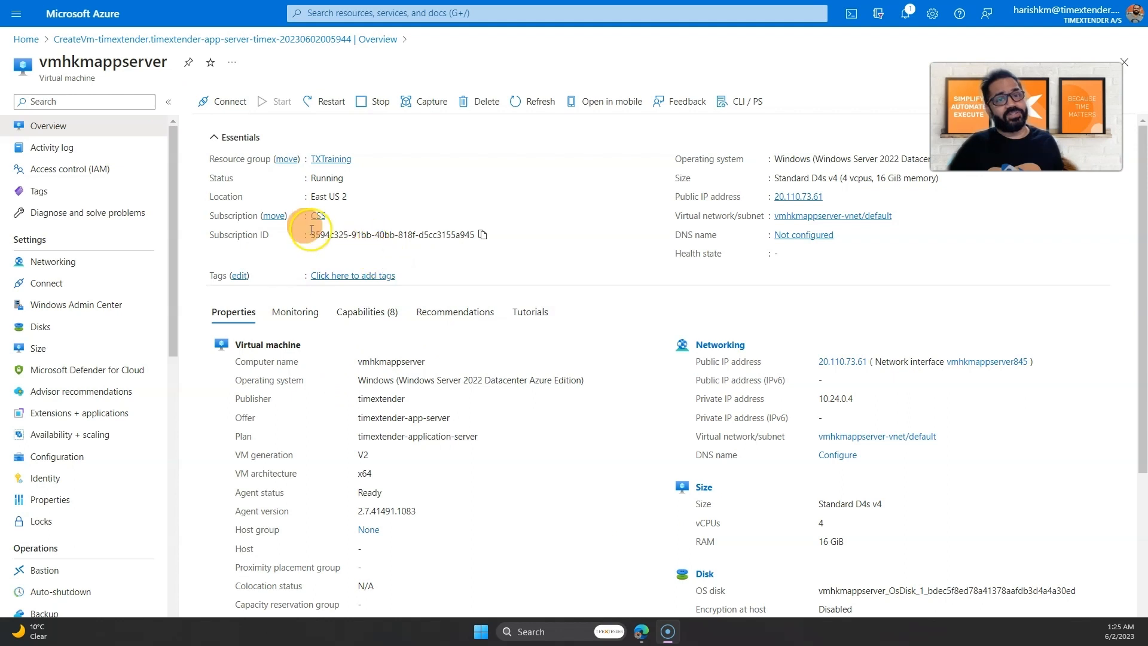
click(218, 108)
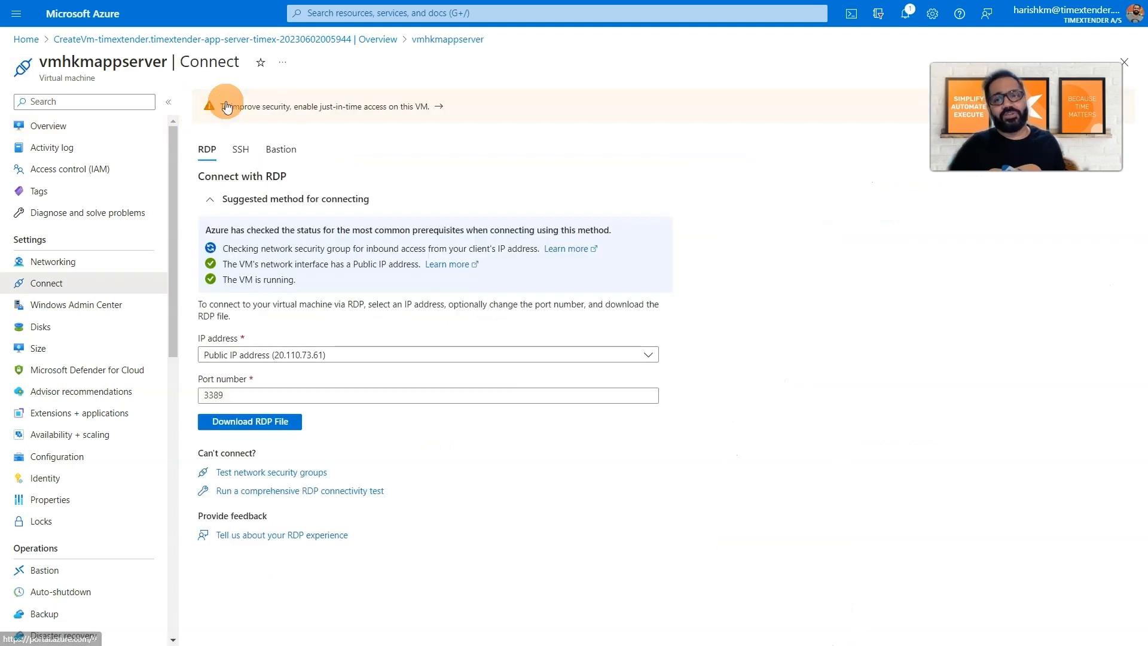
Download the virtual machine's RDP file, keep it despite the browser's warning, and open it to start the remote connection.
click(250, 428)
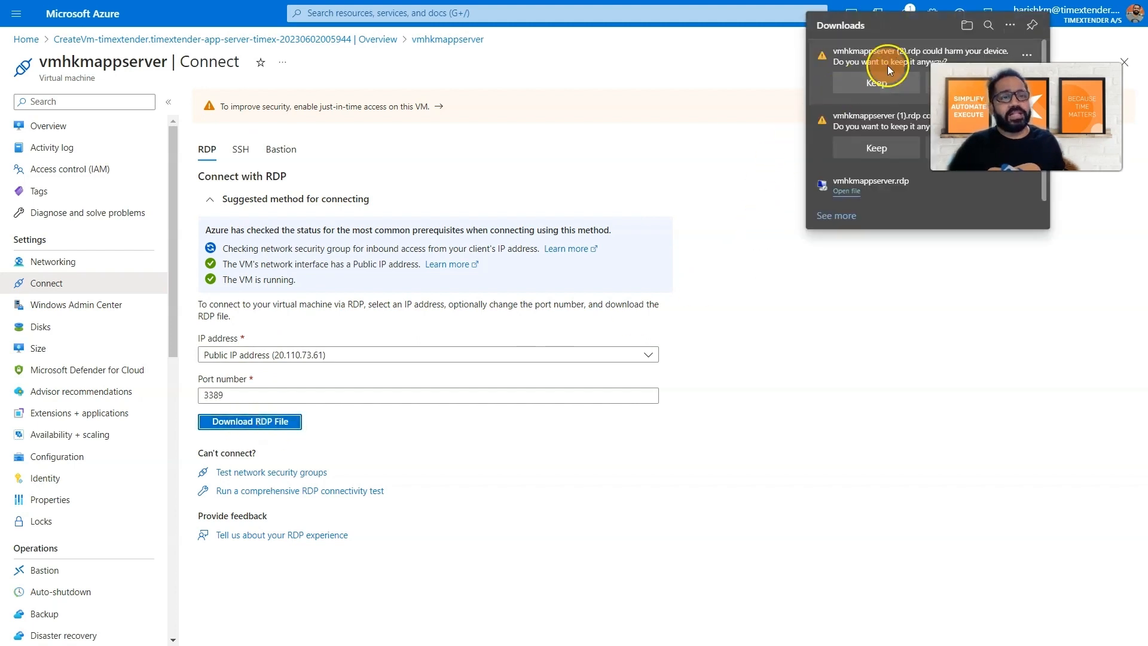
click(879, 86)
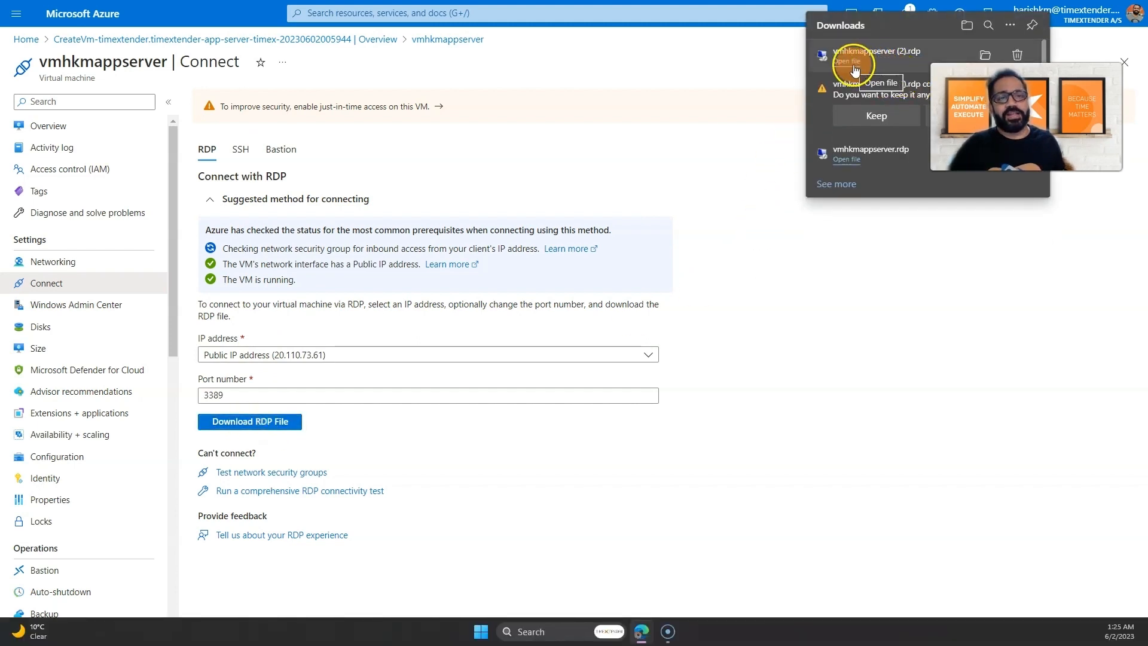
click(853, 63)
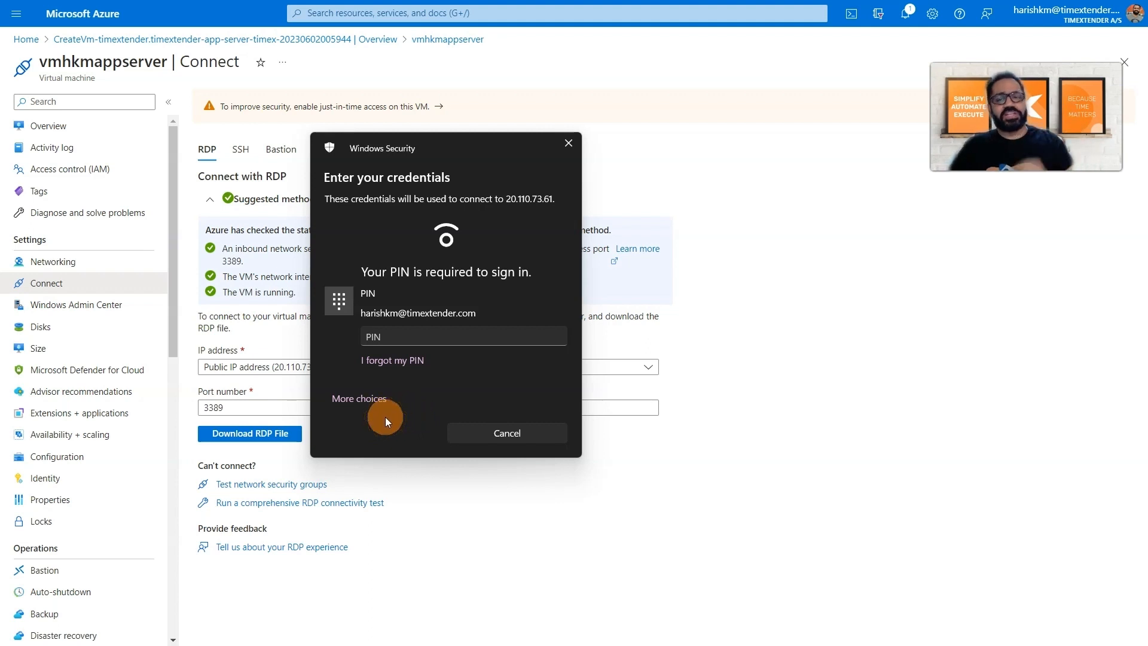
Sign in to the remote connection with a different account, using the username adminuserappserver and entering the administrator password.
click(375, 401)
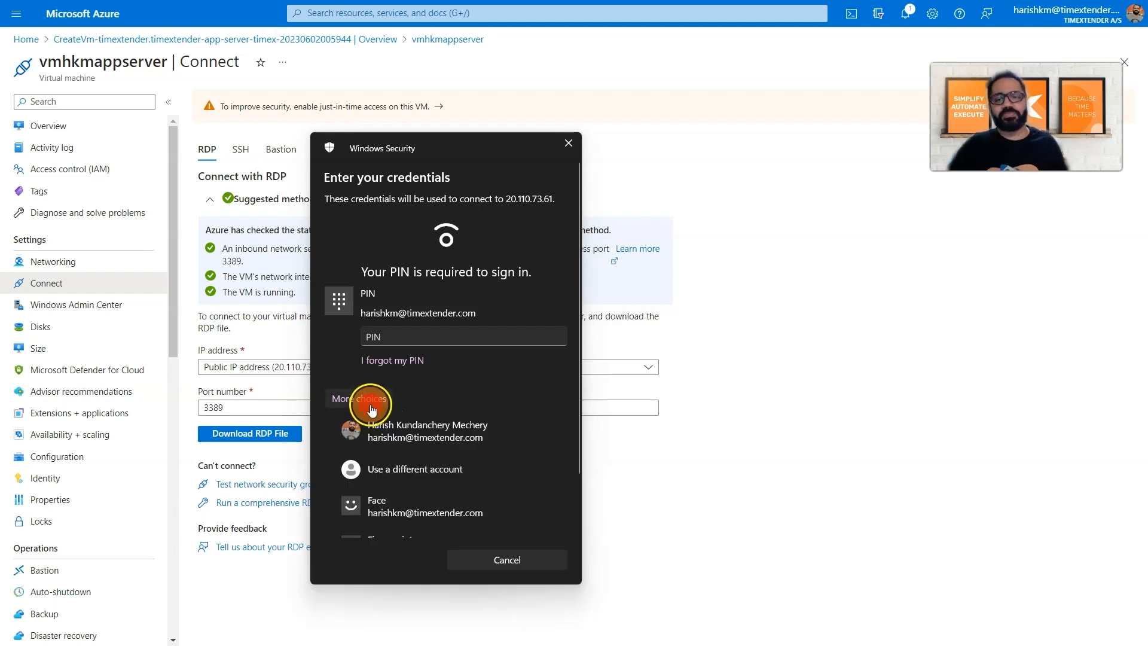
click(417, 469)
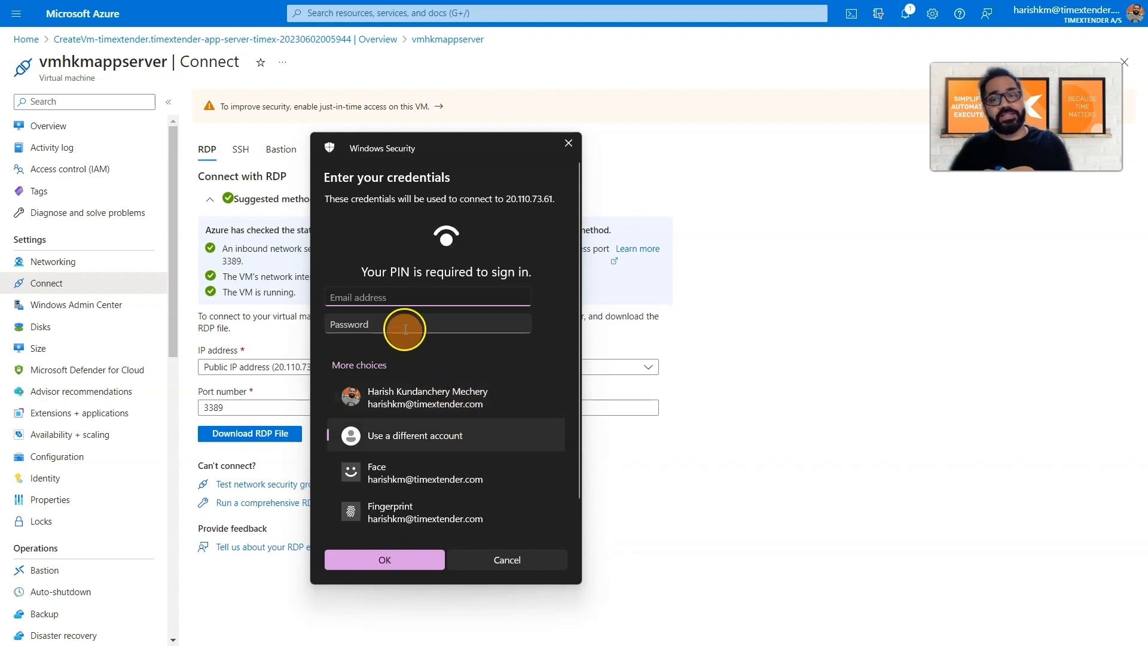
key(ctrl+v)
click(372, 326)
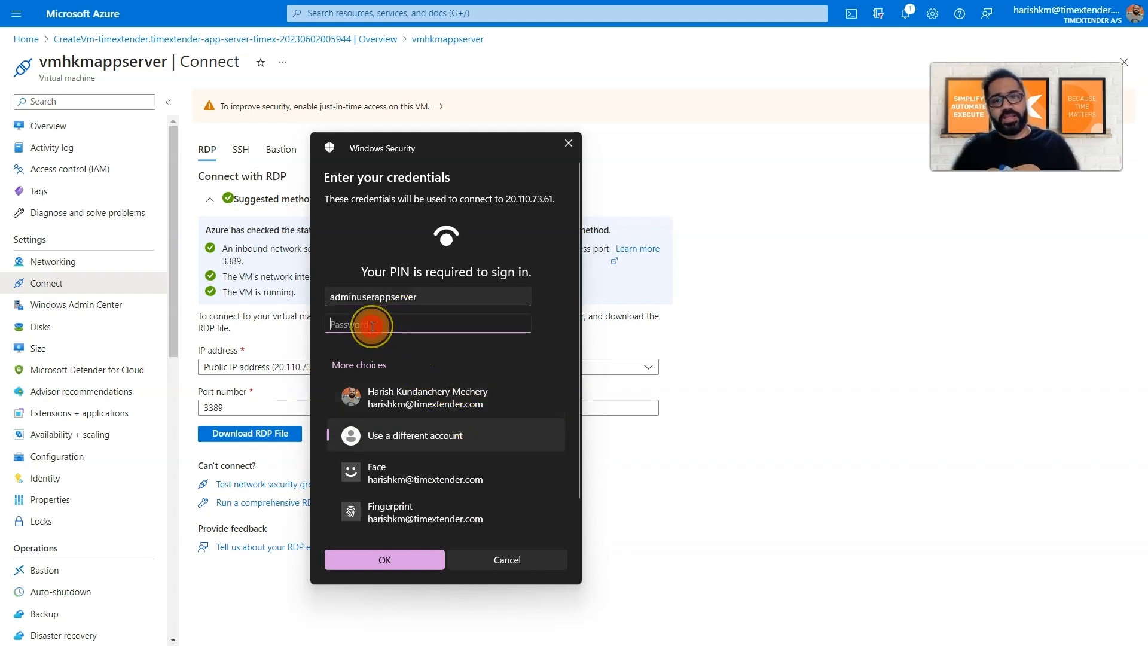
text(***)
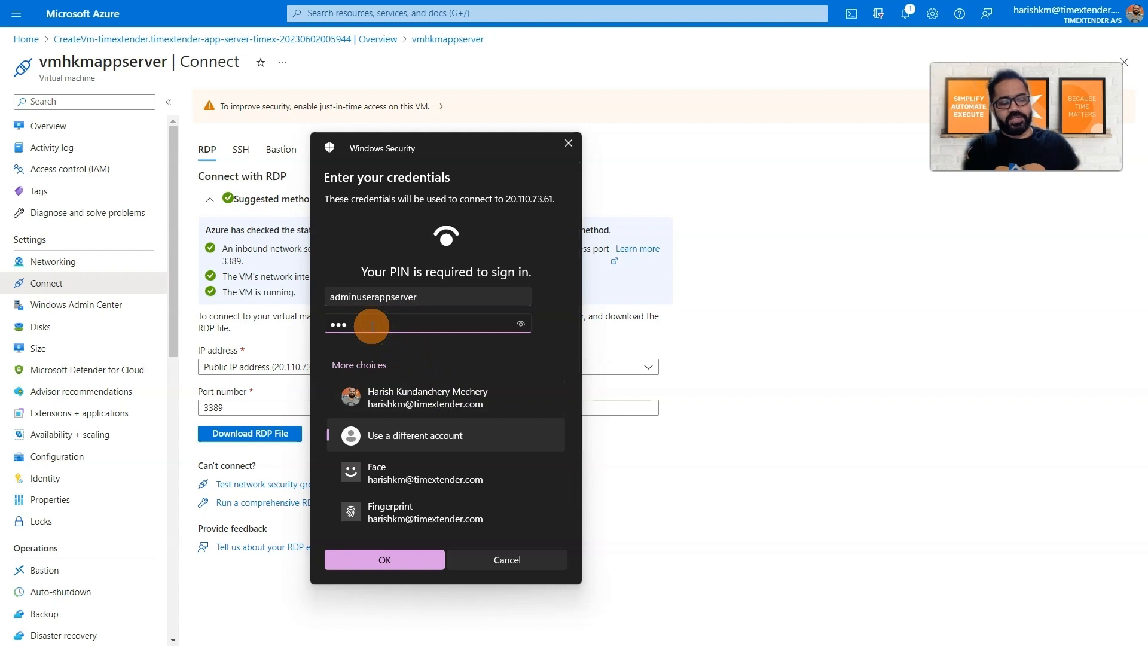
text(******)
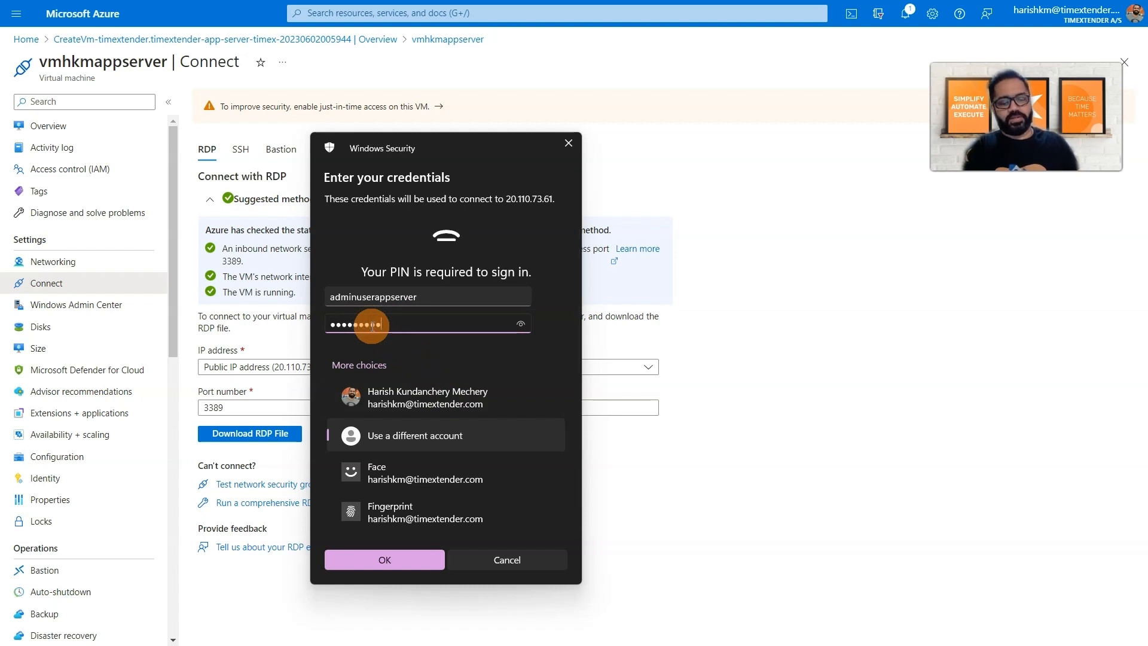
text(***)
click(383, 565)
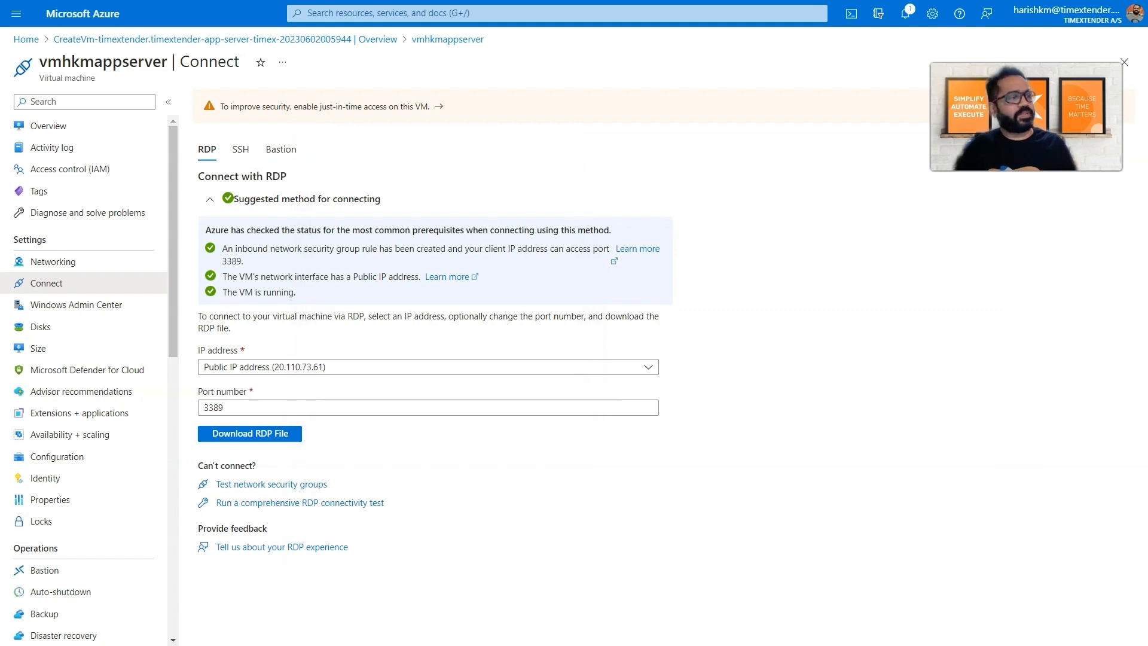
Accept the untrusted certificate for vmhkmappserver and maximize the remote desktop session.
drag(853, 348, 556, 185)
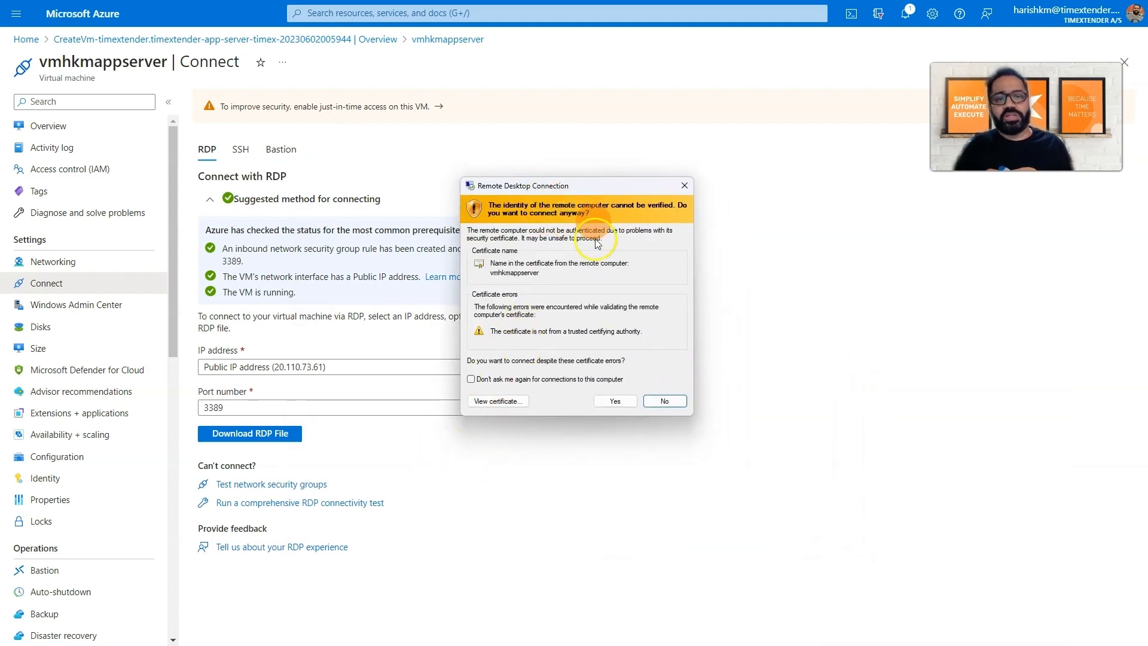
click(605, 401)
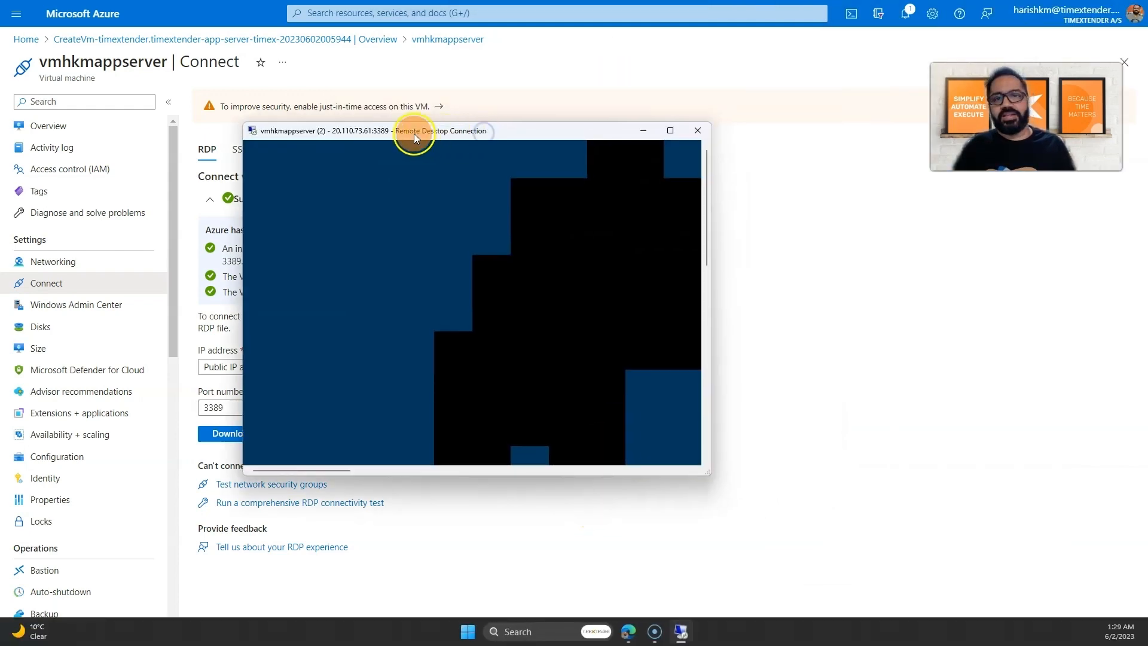
double_click(414, 130)
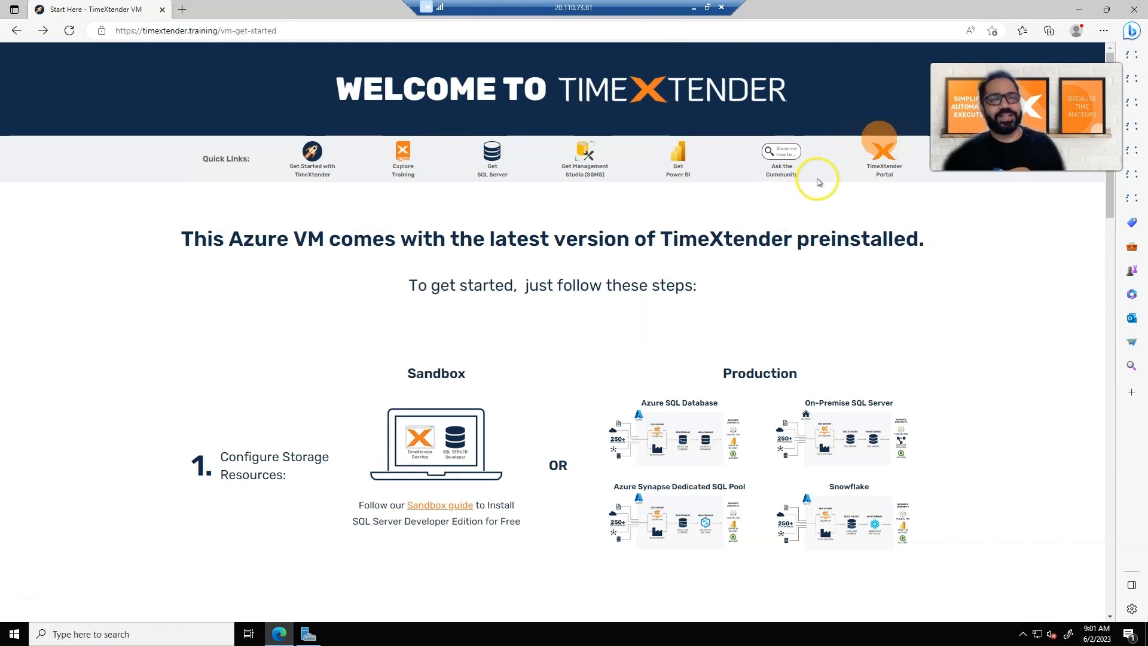
Minimize the welcome page and examine the desktop shortcuts for TimeXtender, Start Here, ODX Server Configuration and Execution Server Configuration.
click(1078, 9)
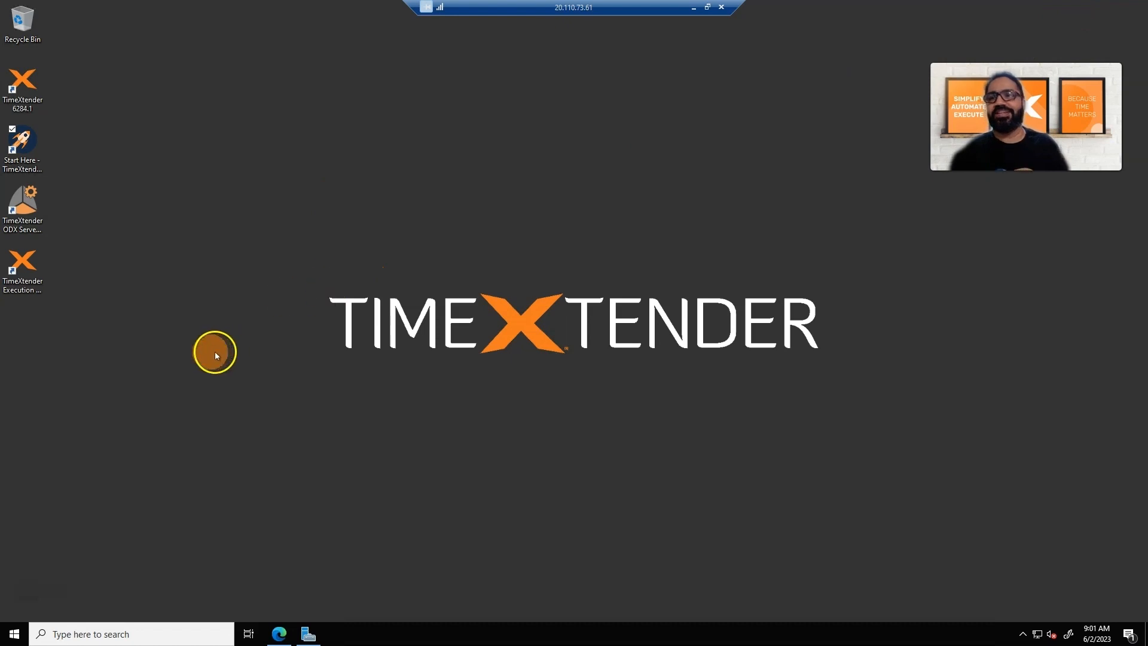
click(27, 92)
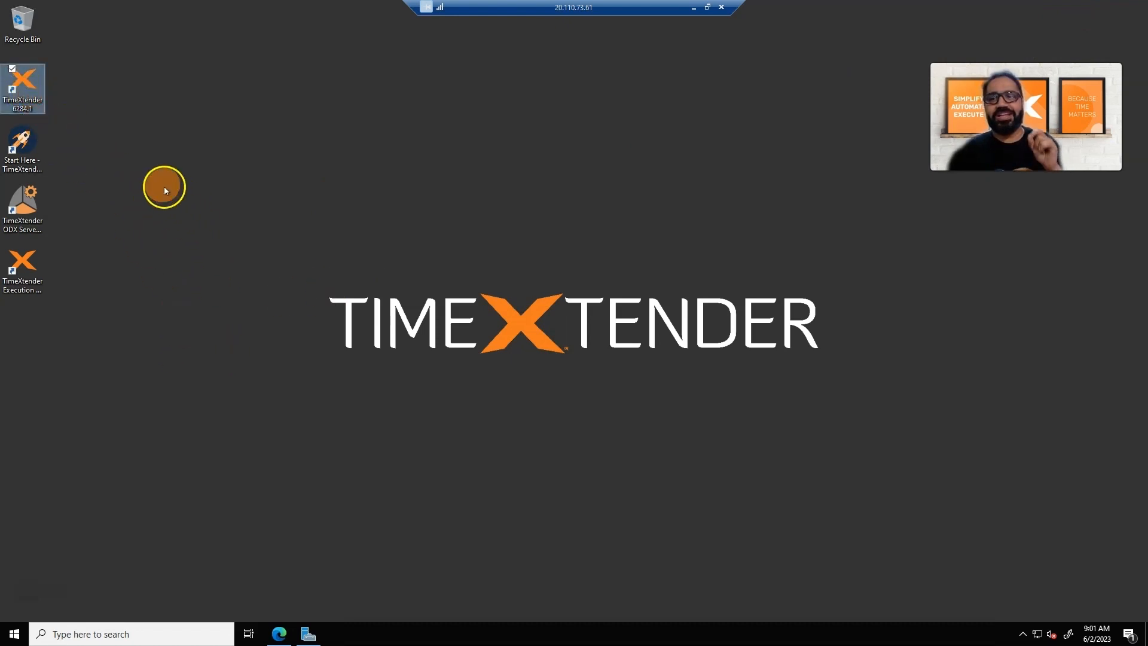
double_click(22, 105)
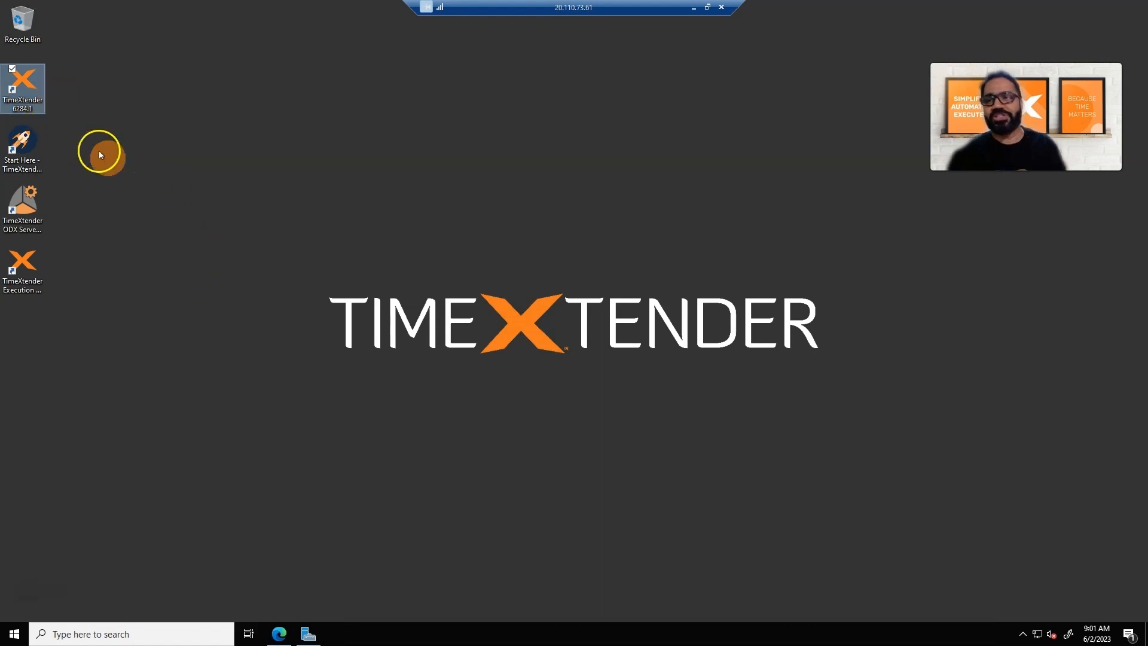
click(26, 149)
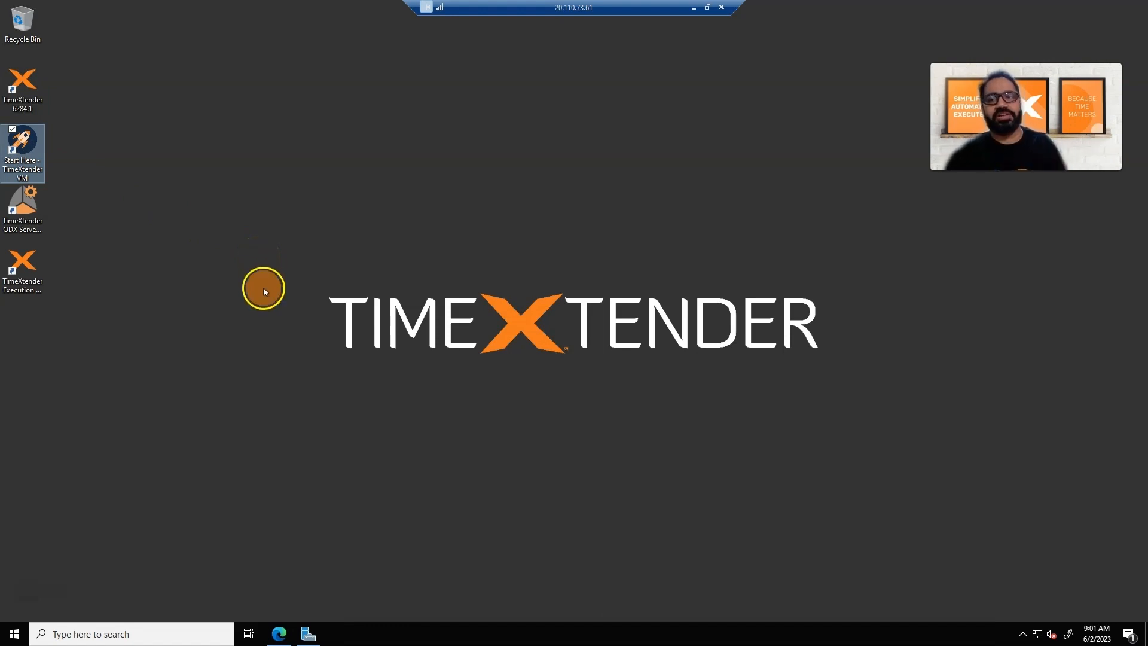
click(25, 222)
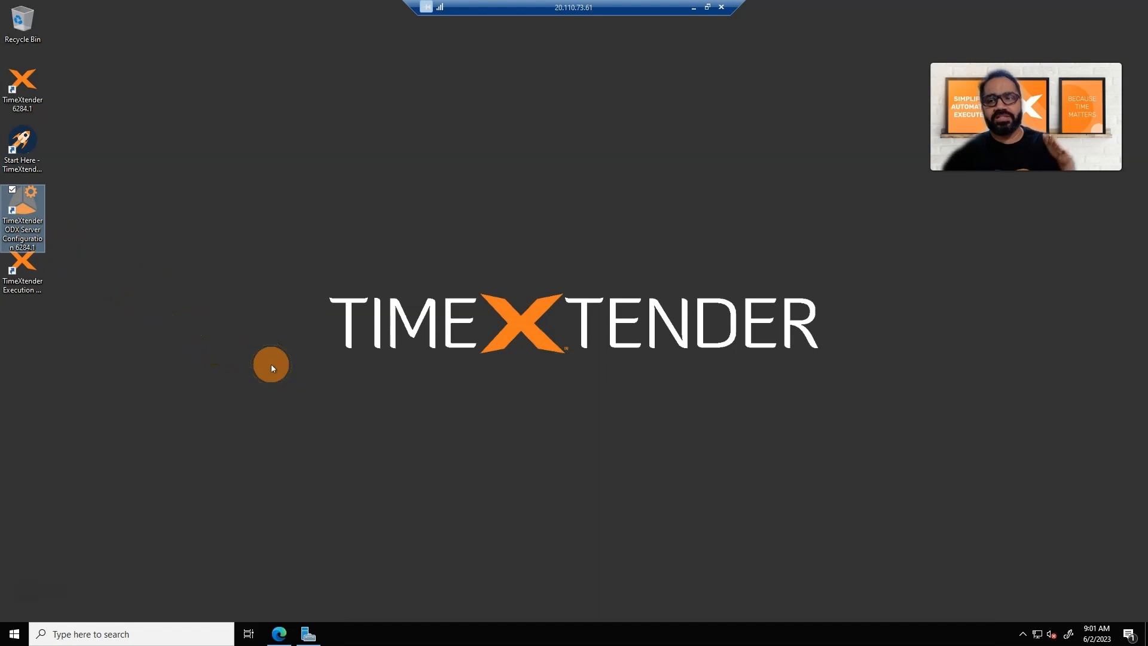
click(18, 278)
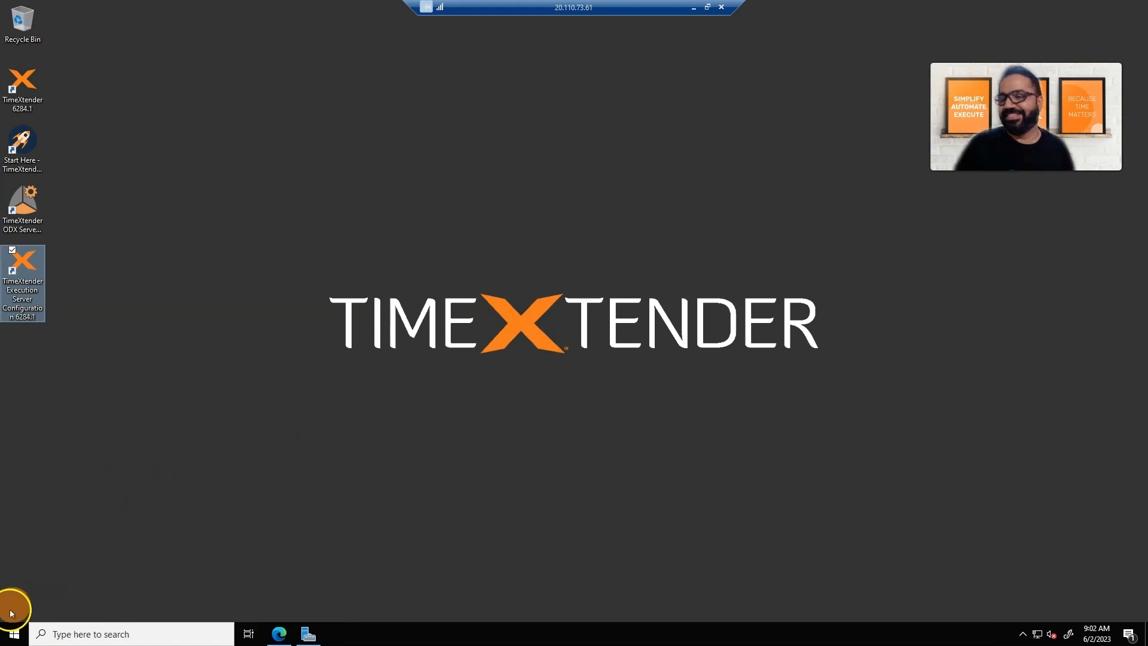
click(756, 145)
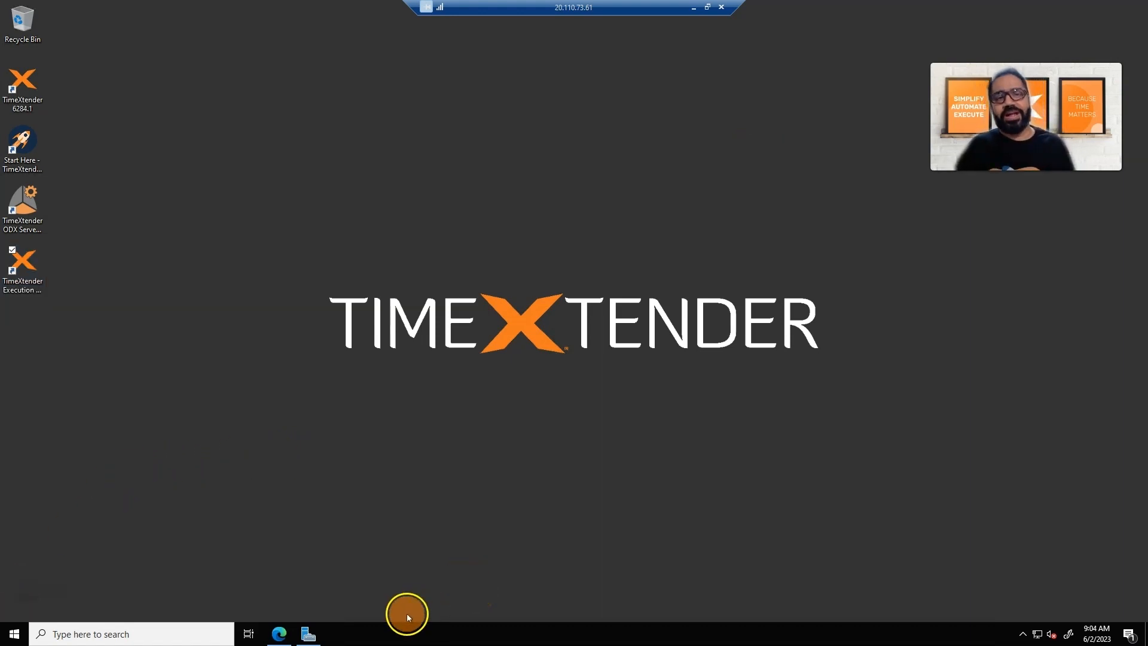
Reopen the Start Here page, view the On-Premise SQL Server reference architecture, and return to the guide.
click(280, 633)
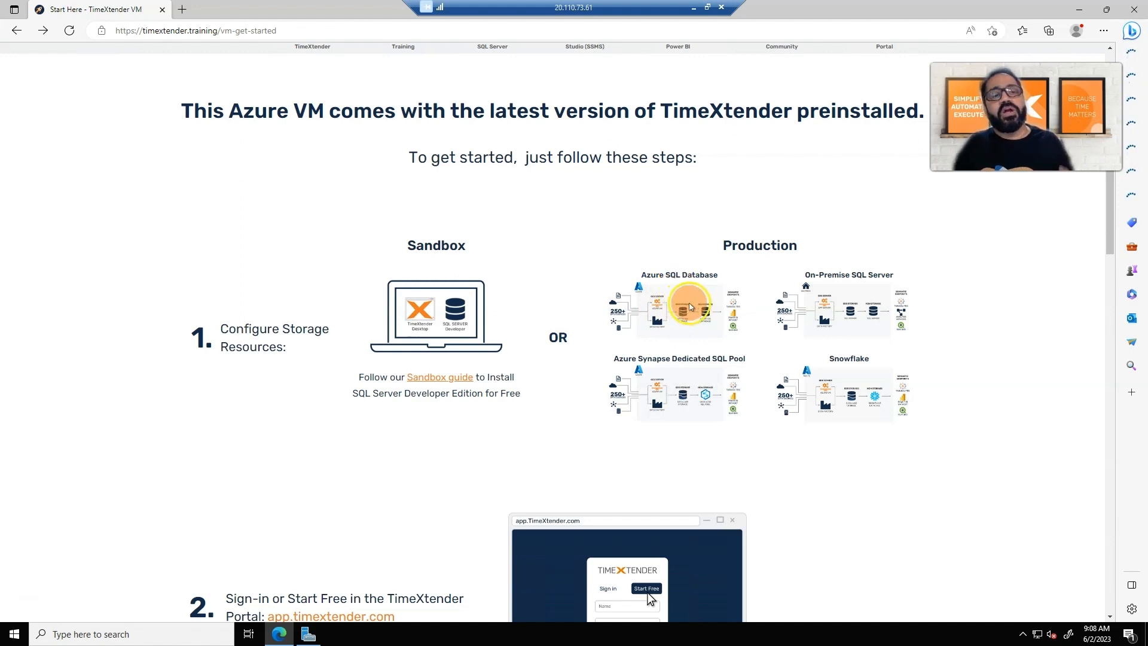
click(847, 311)
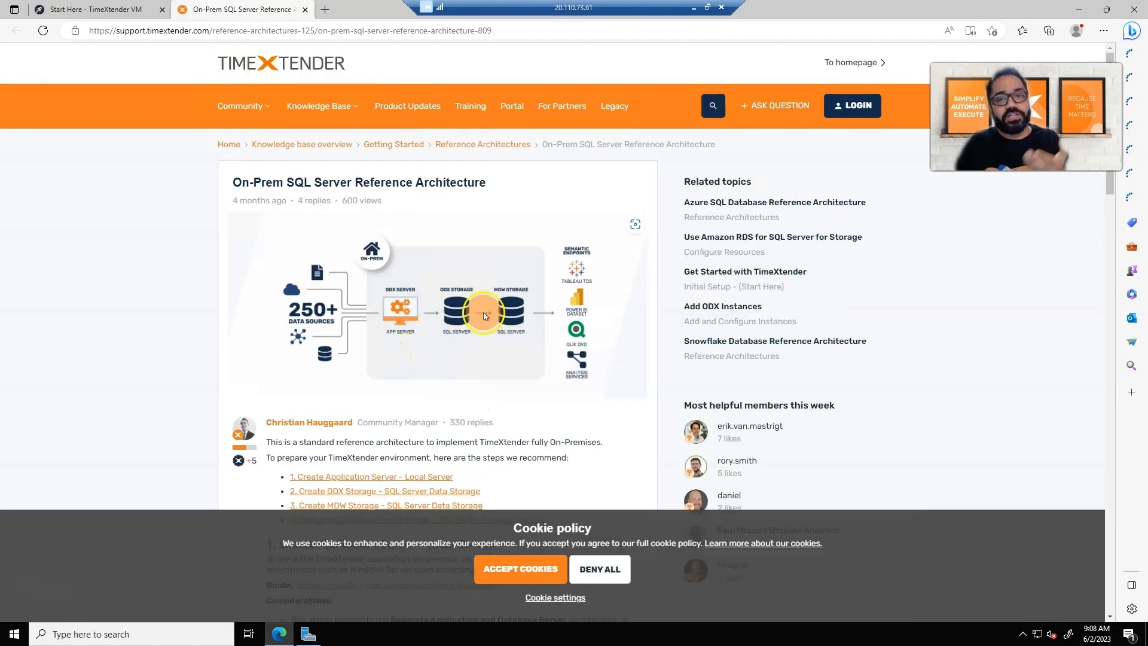
scroll(485, 315, down, 2)
scroll(485, 316, up, 2)
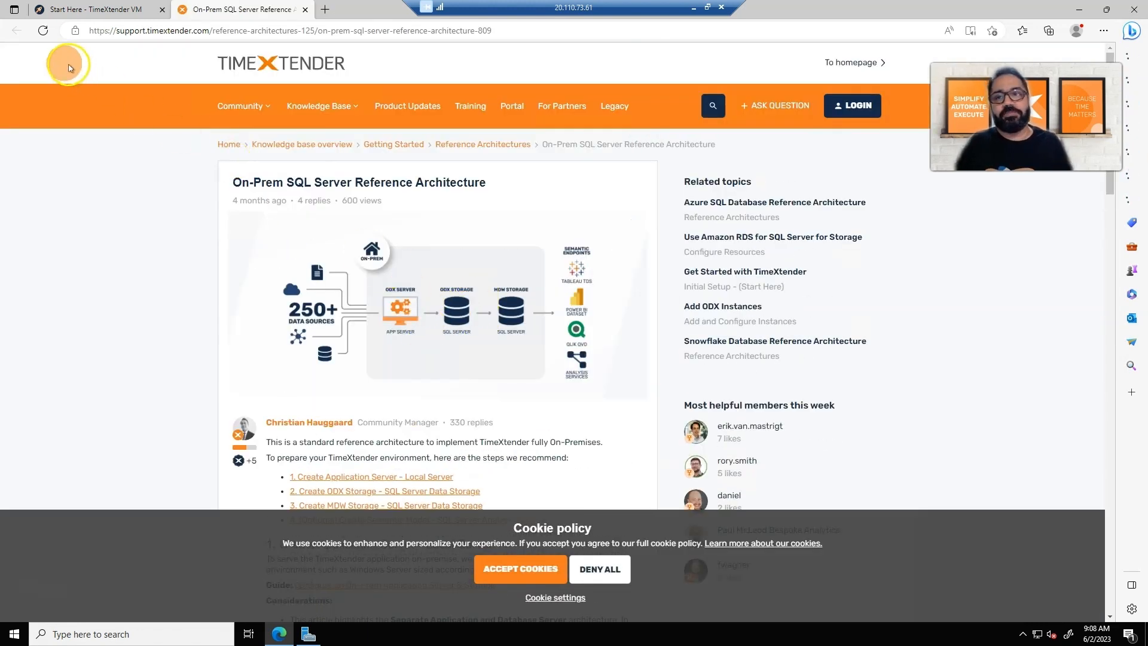
click(99, 9)
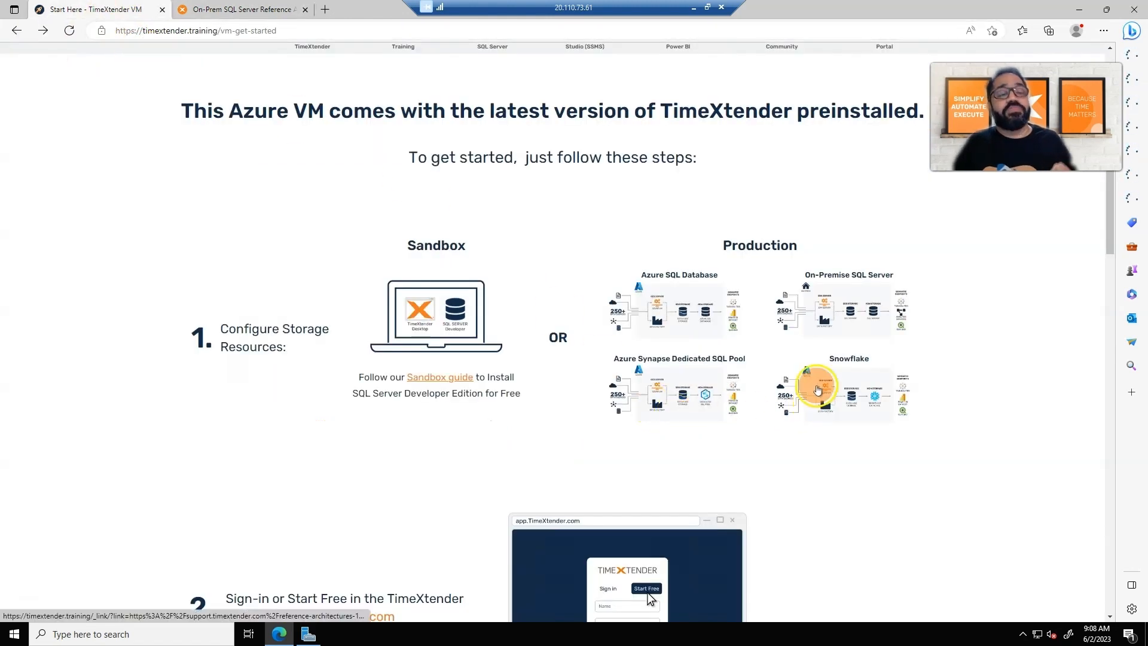
Review the Snowflake, Azure Synapse Dedicated SQL Pool and Sandbox storage options in the guide's first step.
click(853, 383)
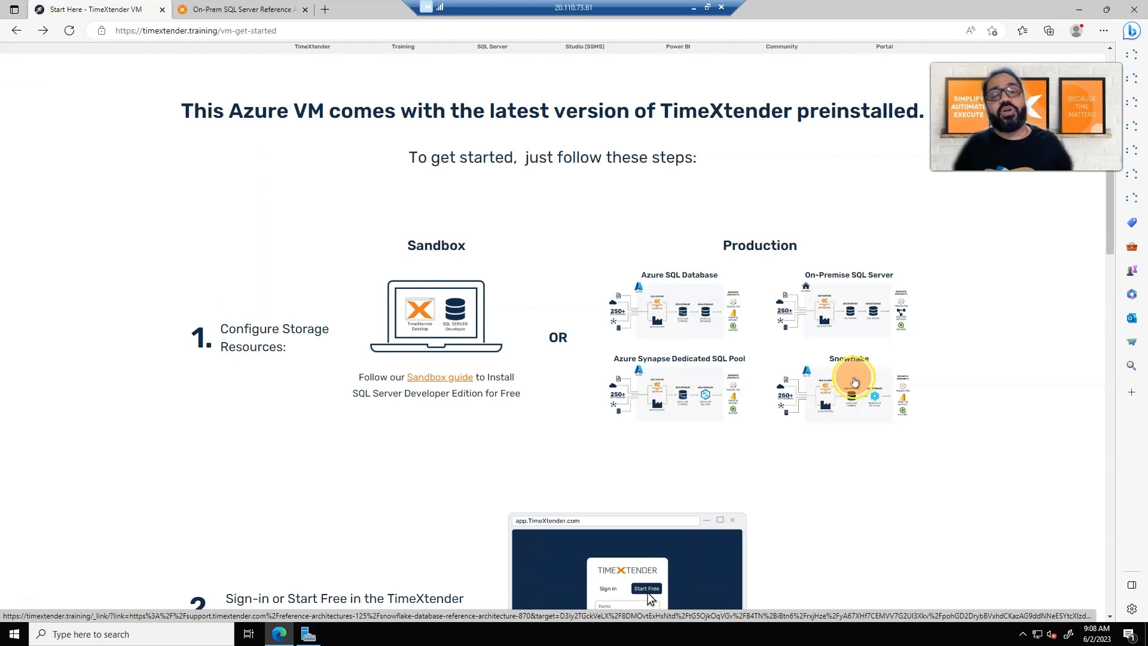
click(680, 403)
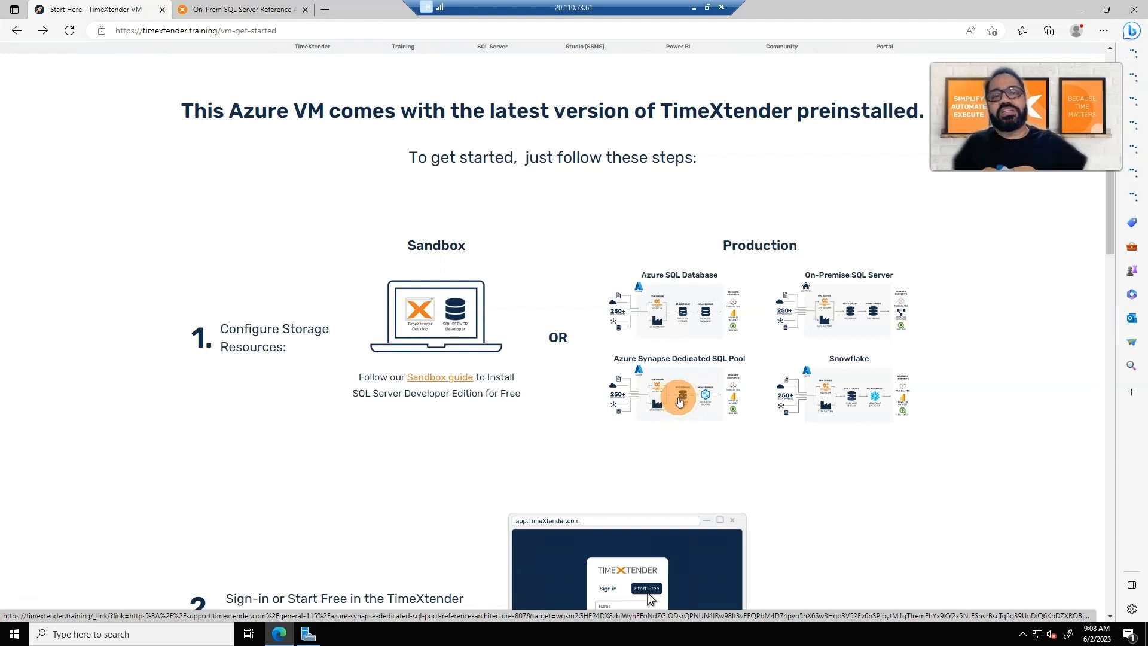
click(504, 379)
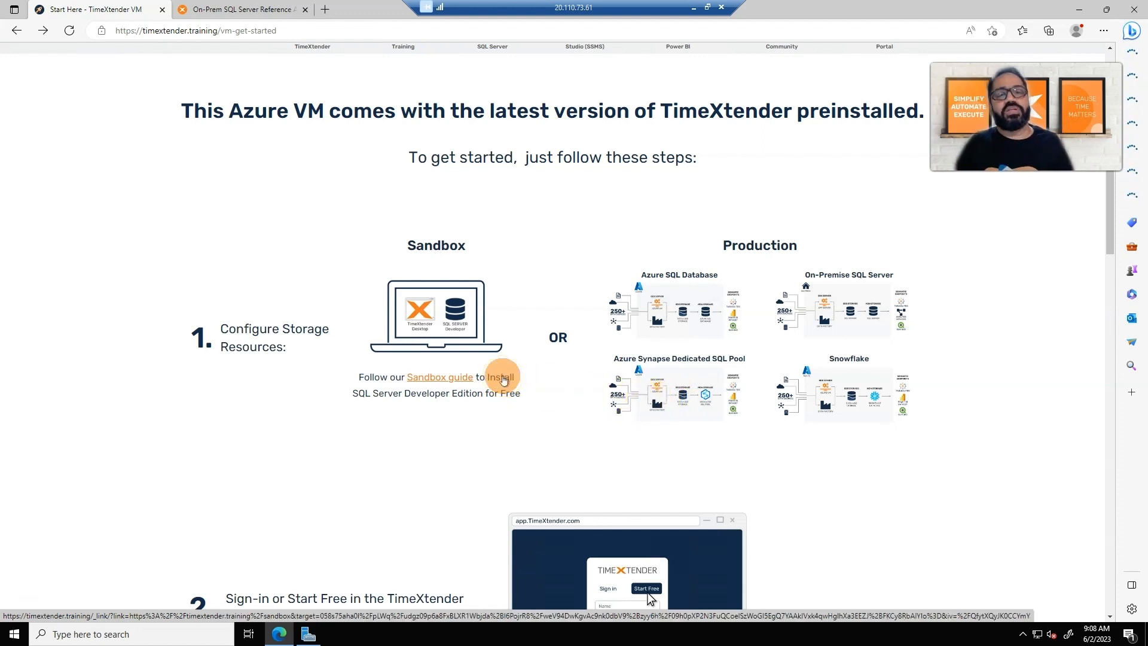
click(435, 321)
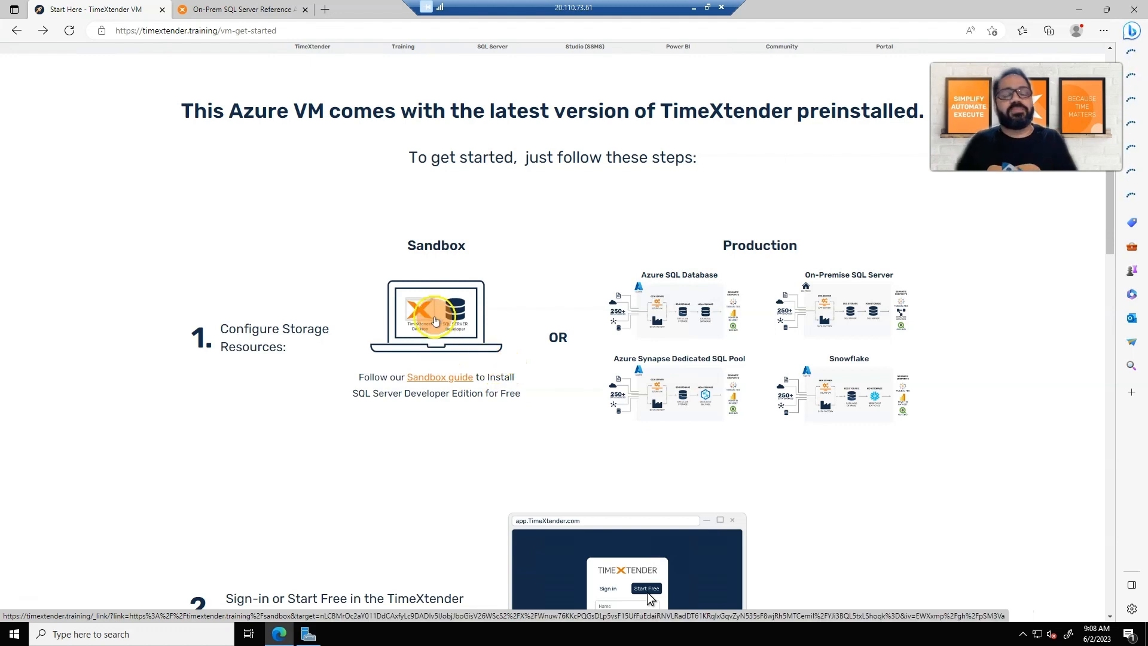
click(419, 334)
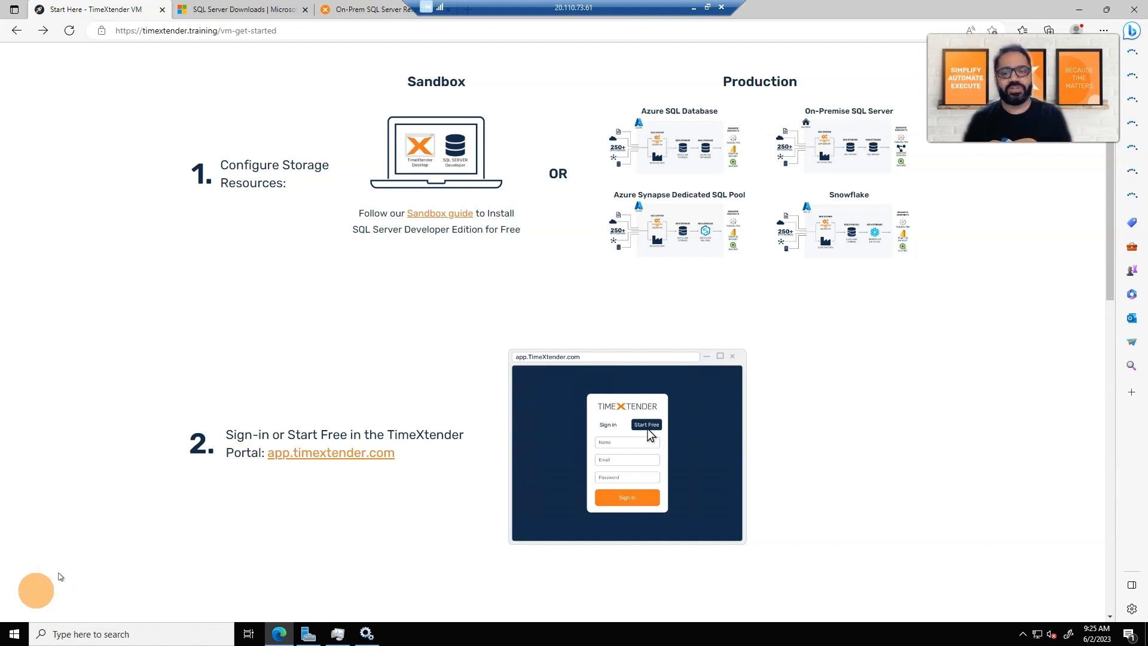
Open the TimeXtender Portal from the guide, switch to the Start Free form and correct the account's e-mail address.
click(316, 458)
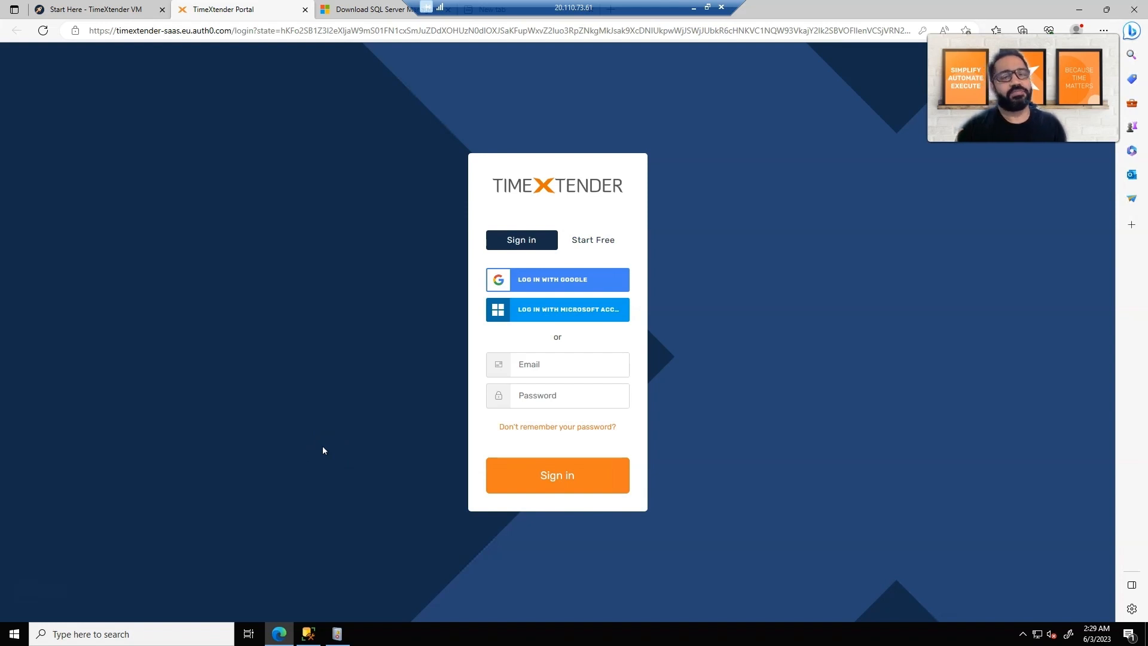
click(593, 240)
click(620, 273)
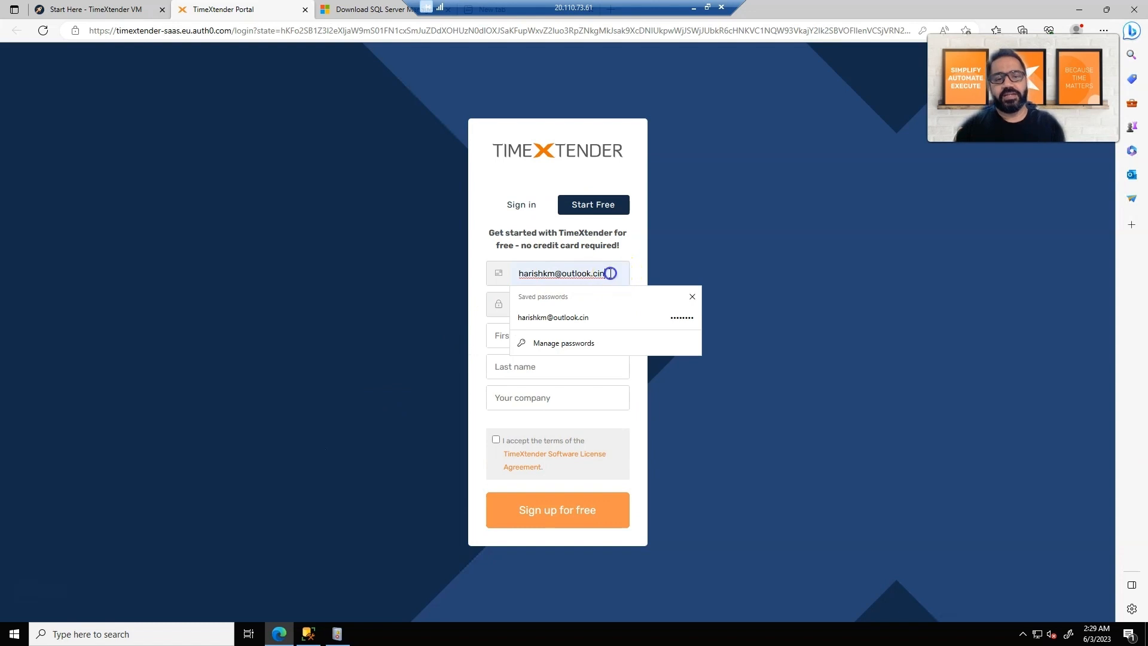
key(BackSpace)
key(BackSpace)
key(BackSpace)
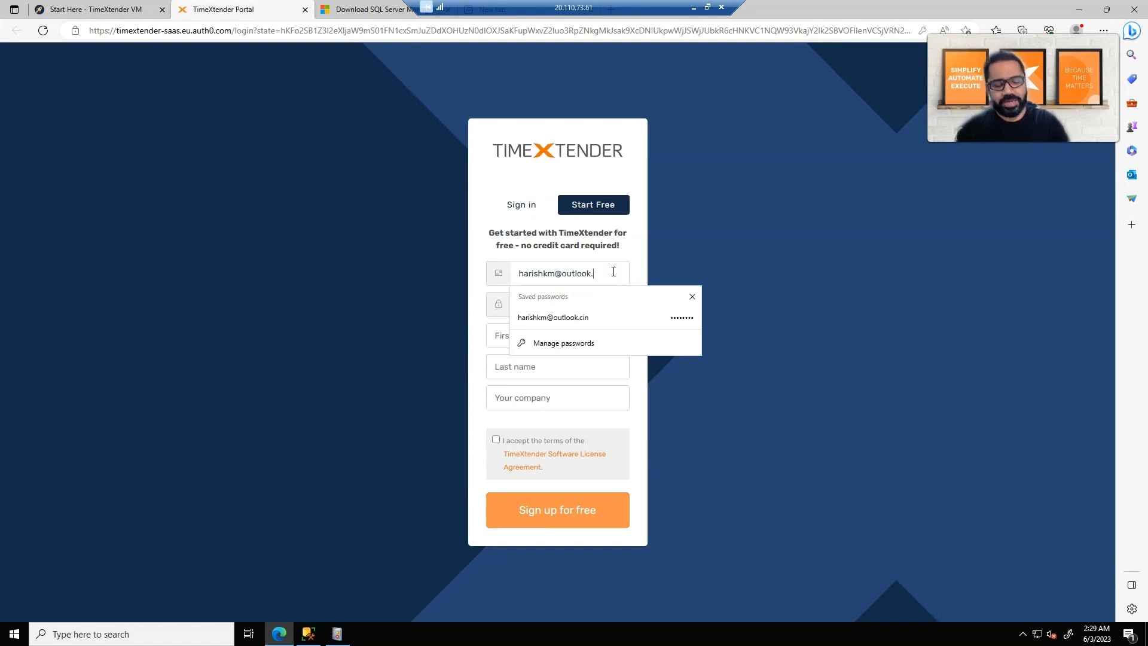
text(in)
Fill in the first name, last name and company TimeXtender from saved personal info, accept the license agreement and sign up for free.
click(578, 304)
click(491, 339)
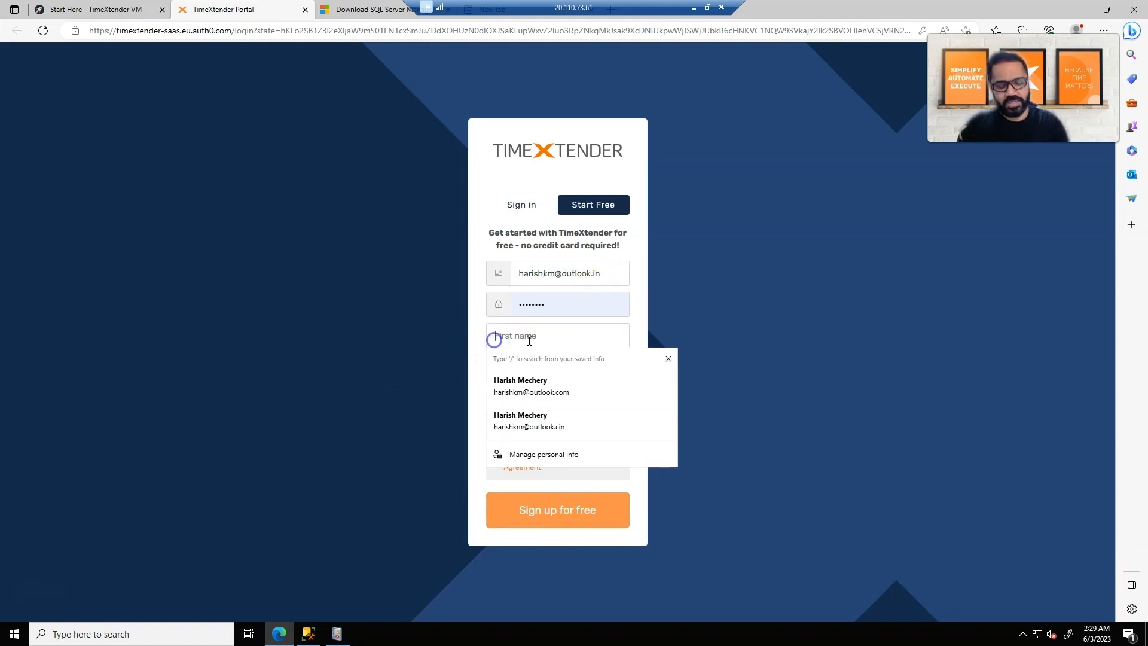
click(543, 389)
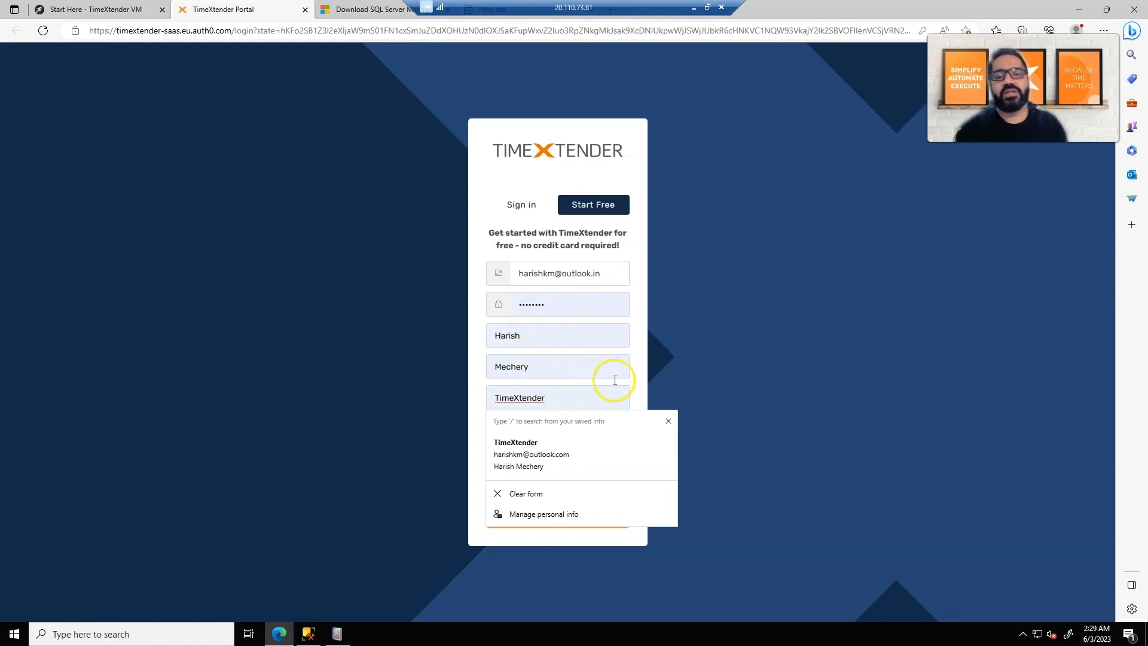
click(635, 390)
click(496, 440)
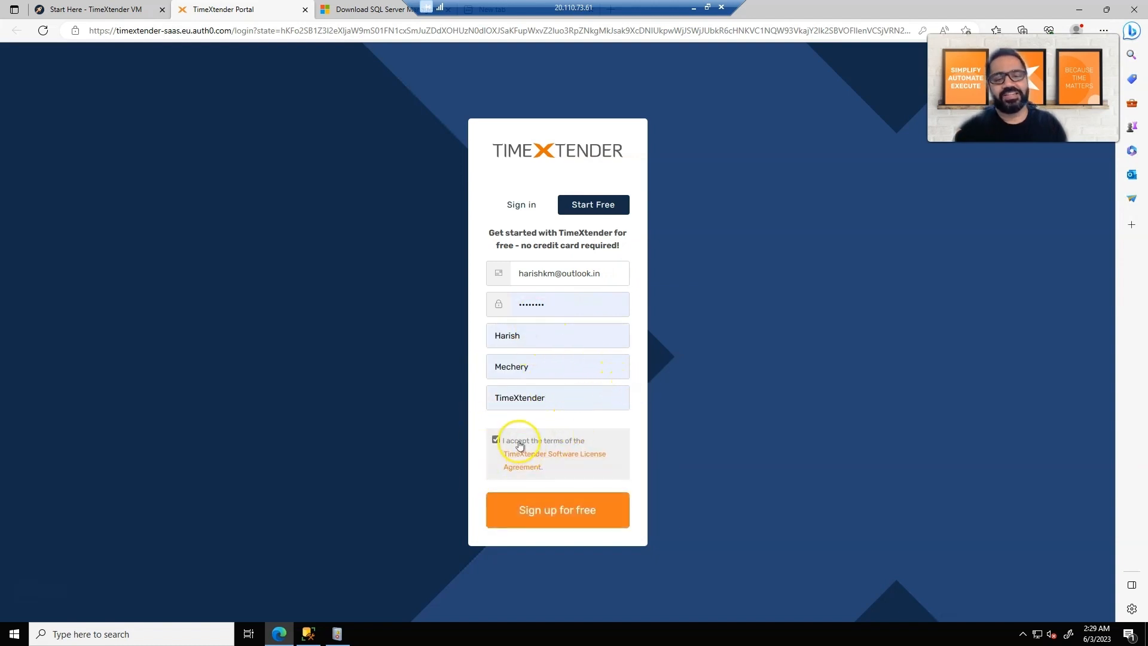
click(550, 518)
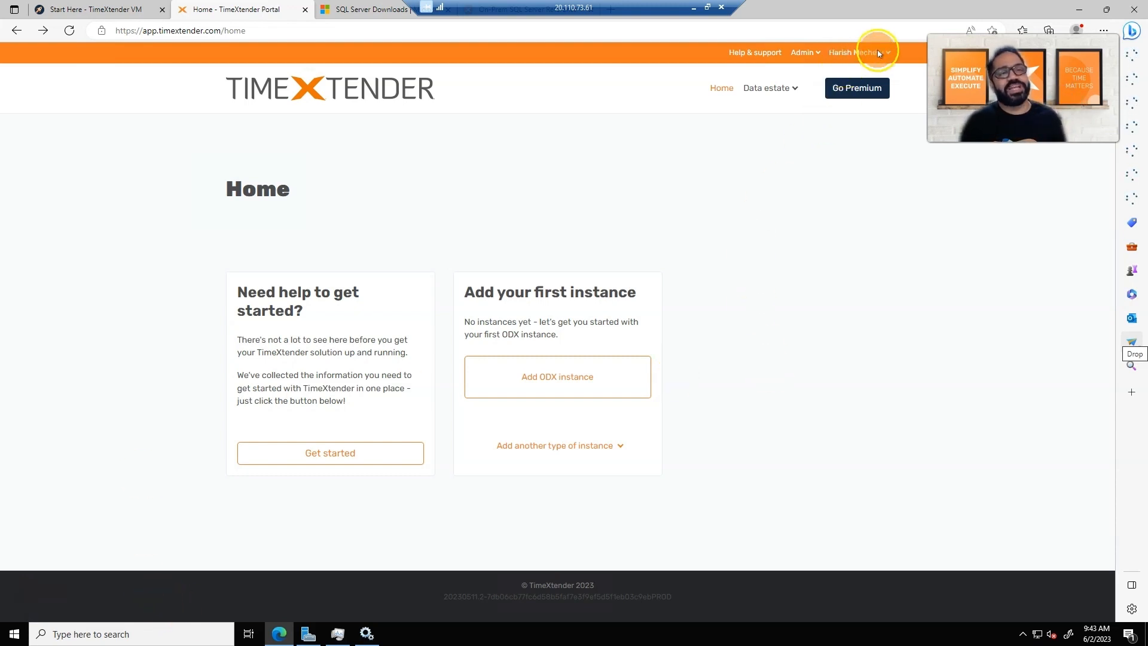
Look over the portal's home page and return to the Start Here guide's step on adding an ODX instance.
click(867, 97)
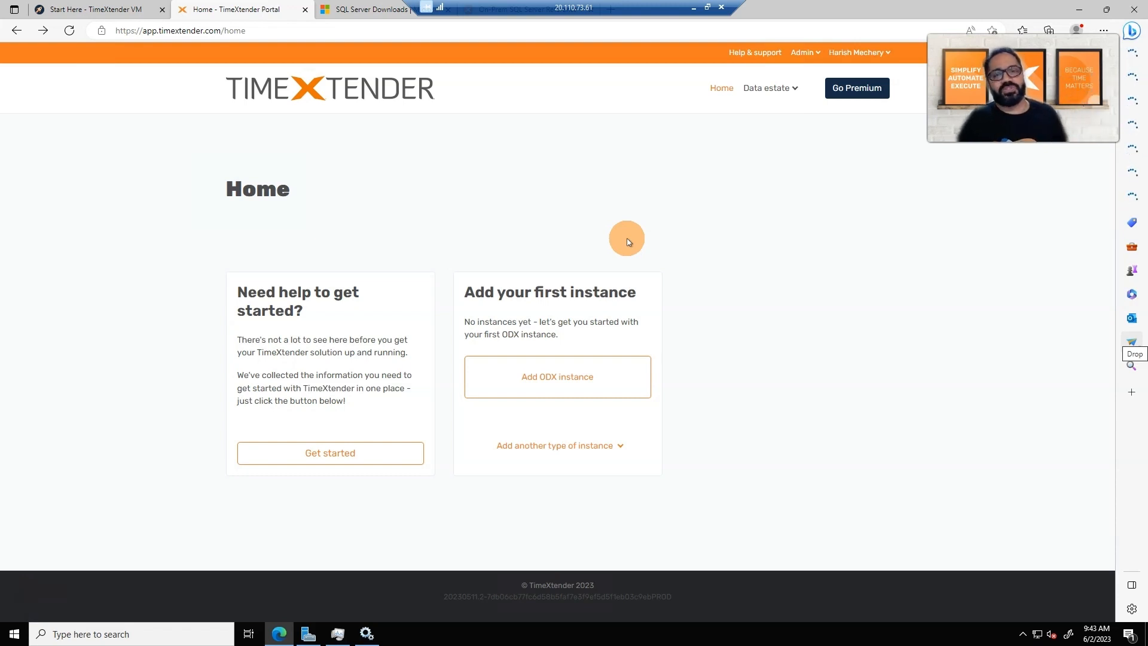
click(595, 267)
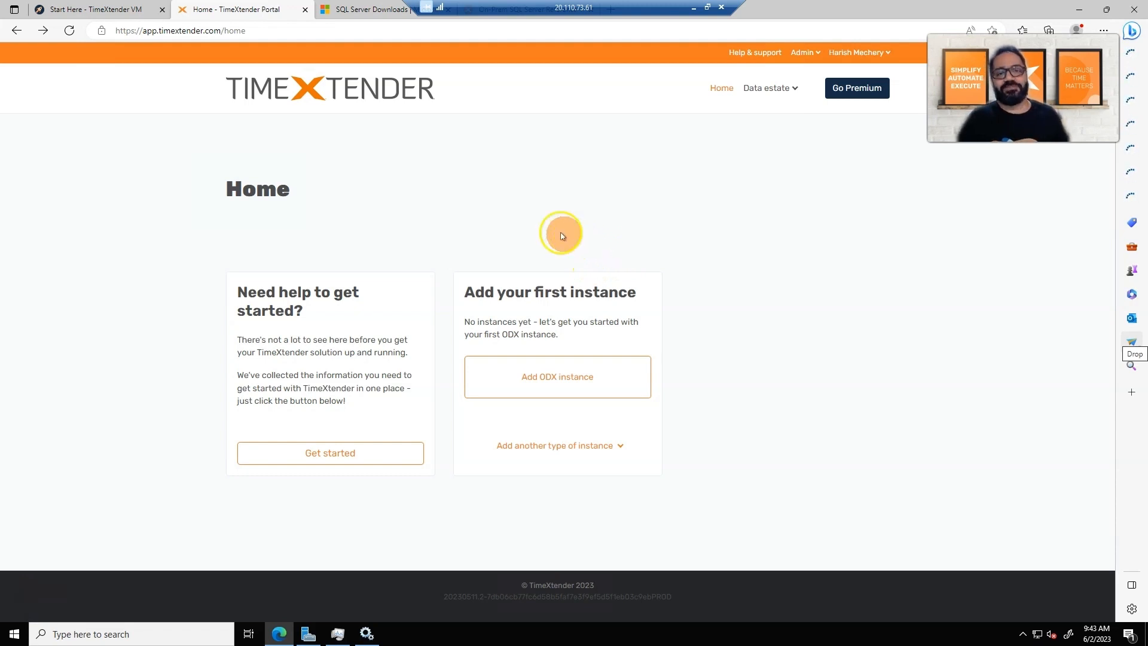
click(118, 7)
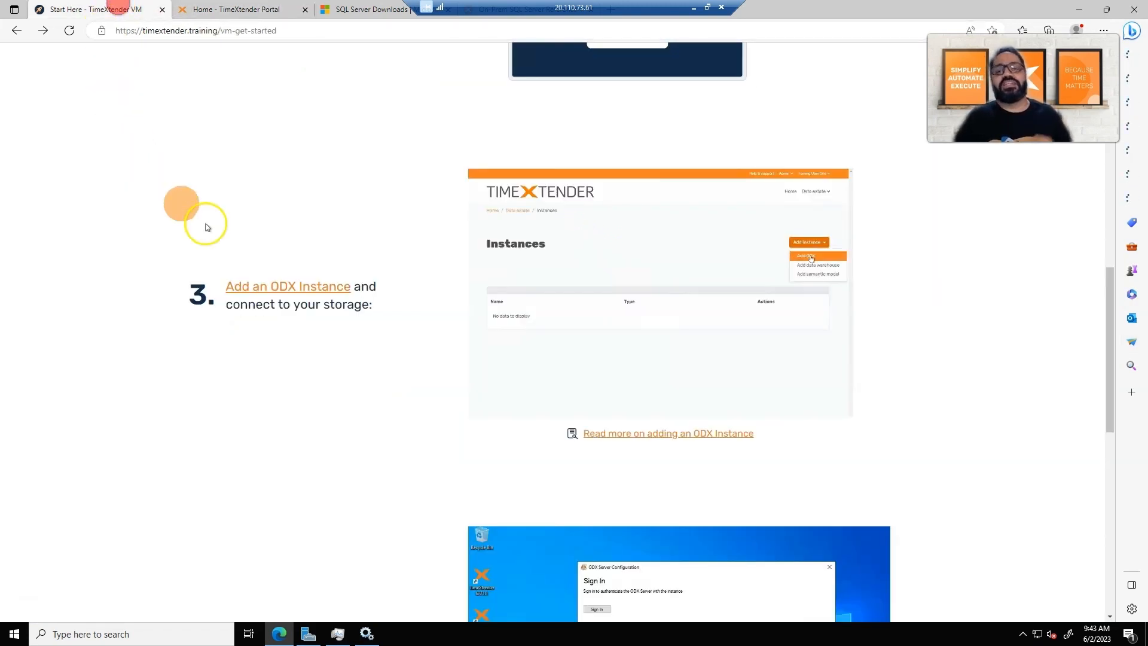
Start adding an ODX instance in the TimeXtender Portal and name it ODXSandbox.
drag(1111, 356, 1094, 337)
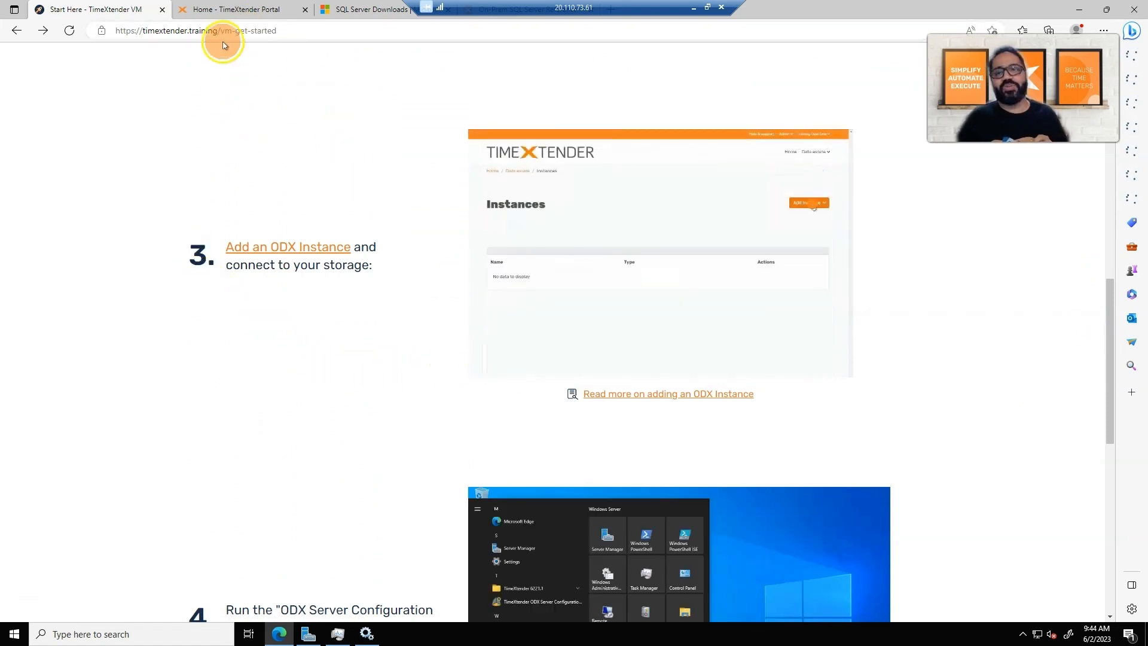
click(230, 11)
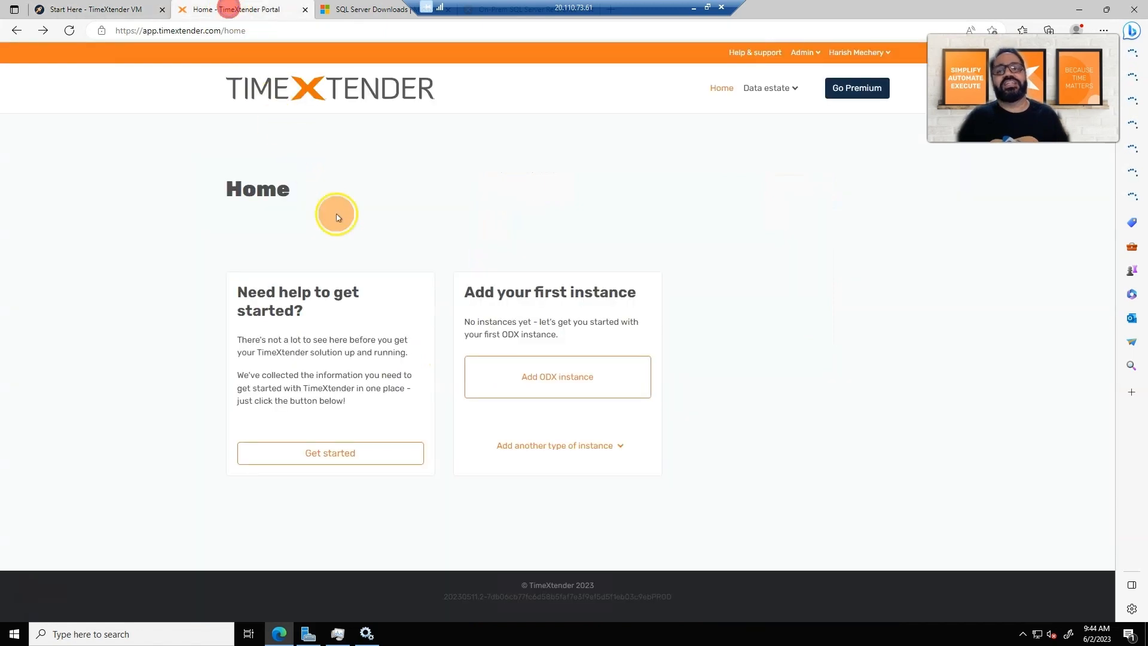
click(554, 390)
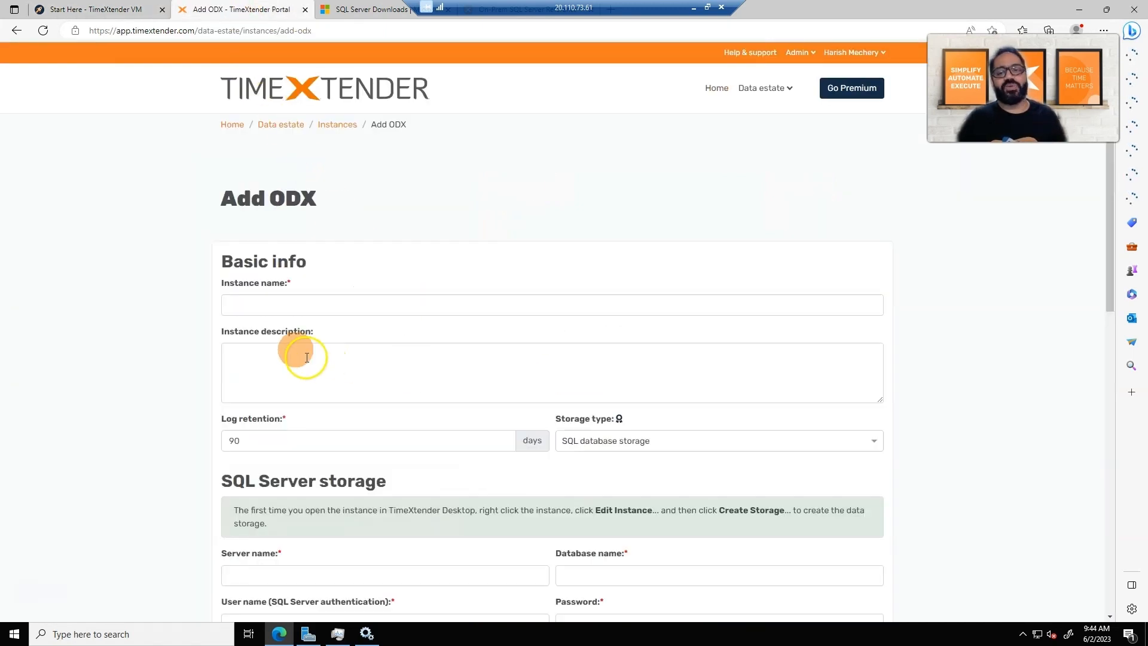
click(257, 305)
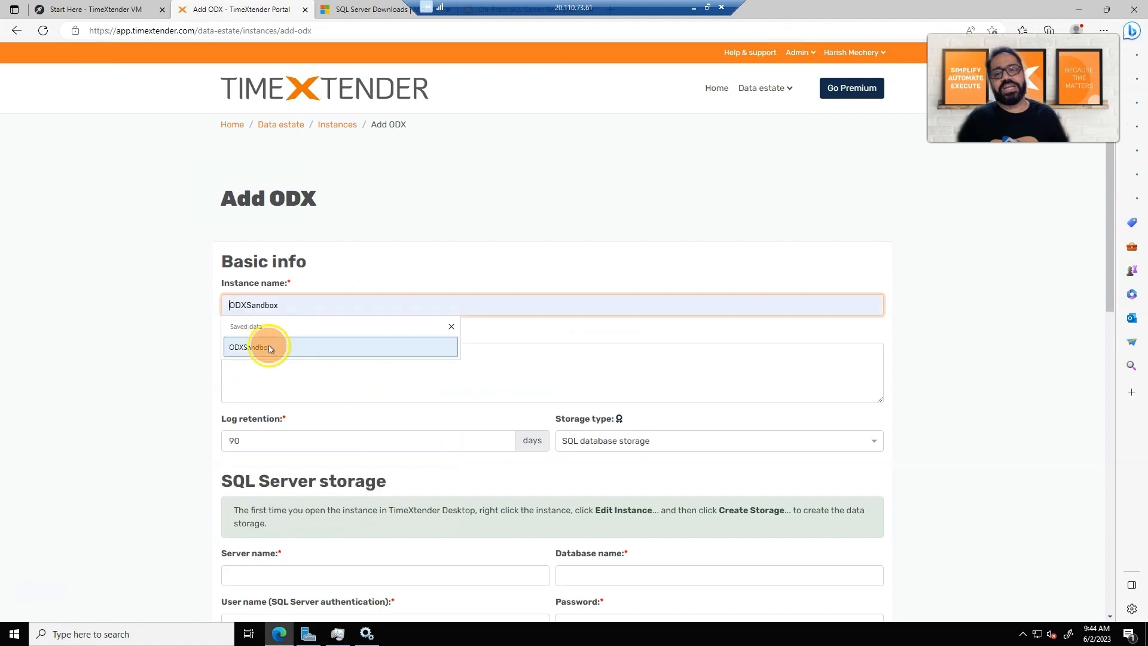
click(268, 345)
Enter "ODX for sandox env" as the ODX instance's description.
click(289, 375)
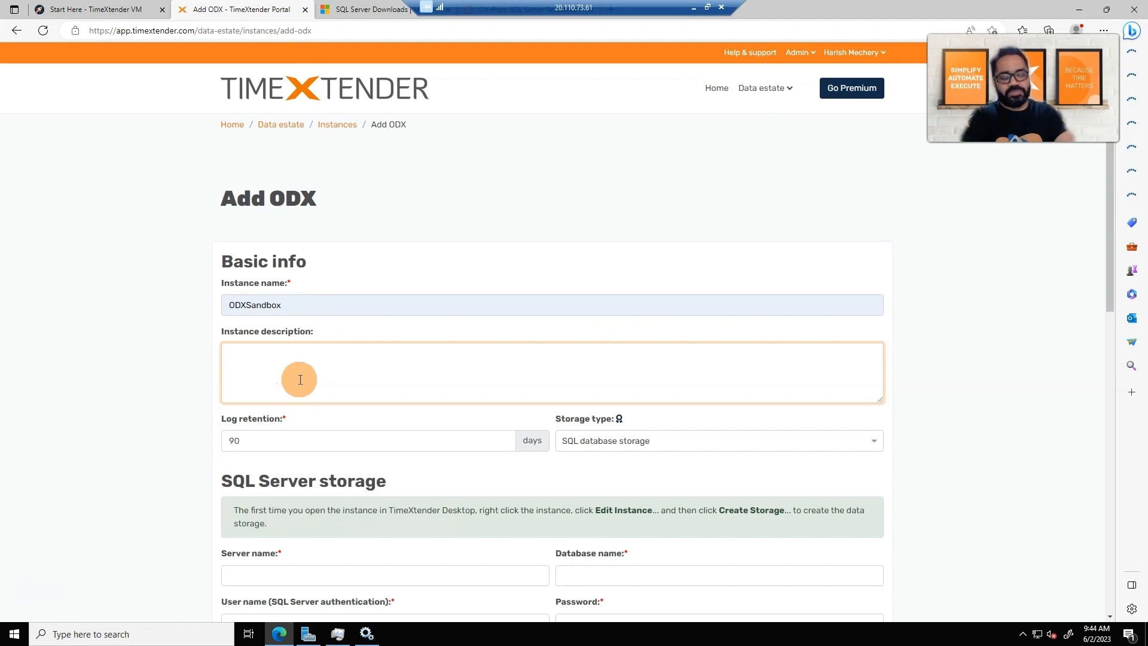
text(ODX for sa)
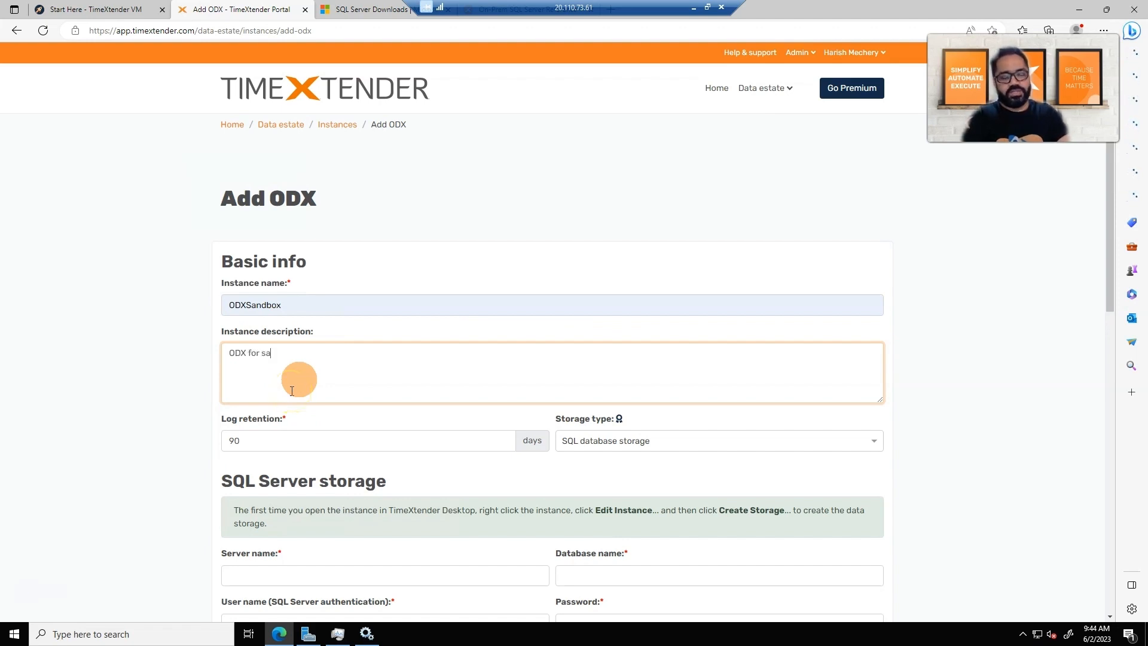
text(ndox env)
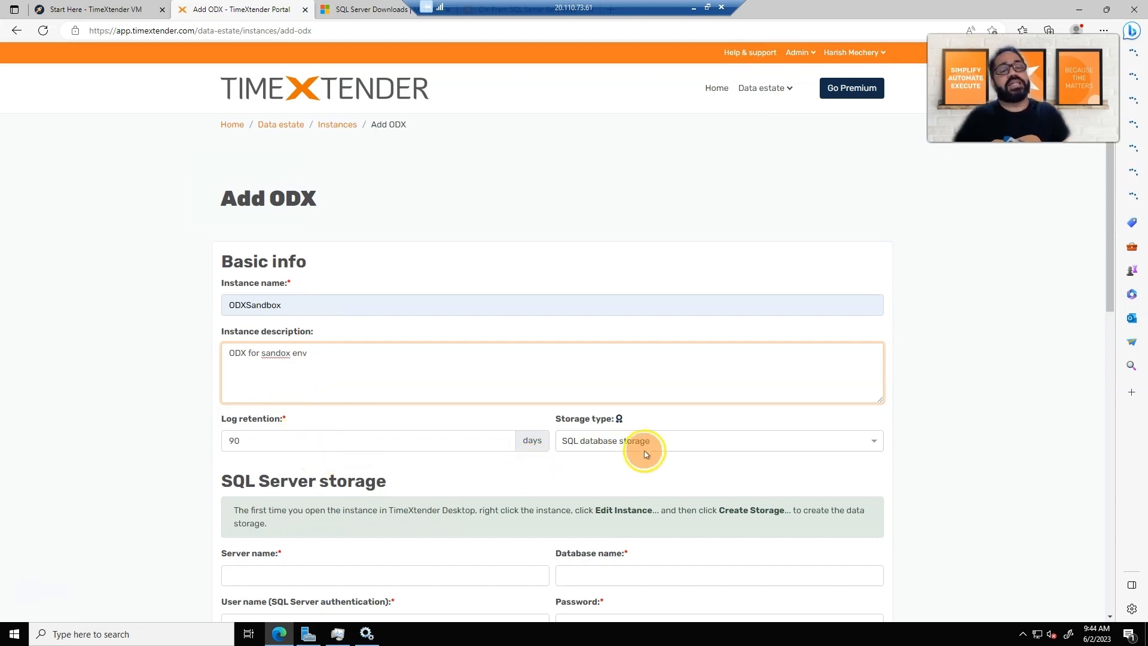
click(619, 420)
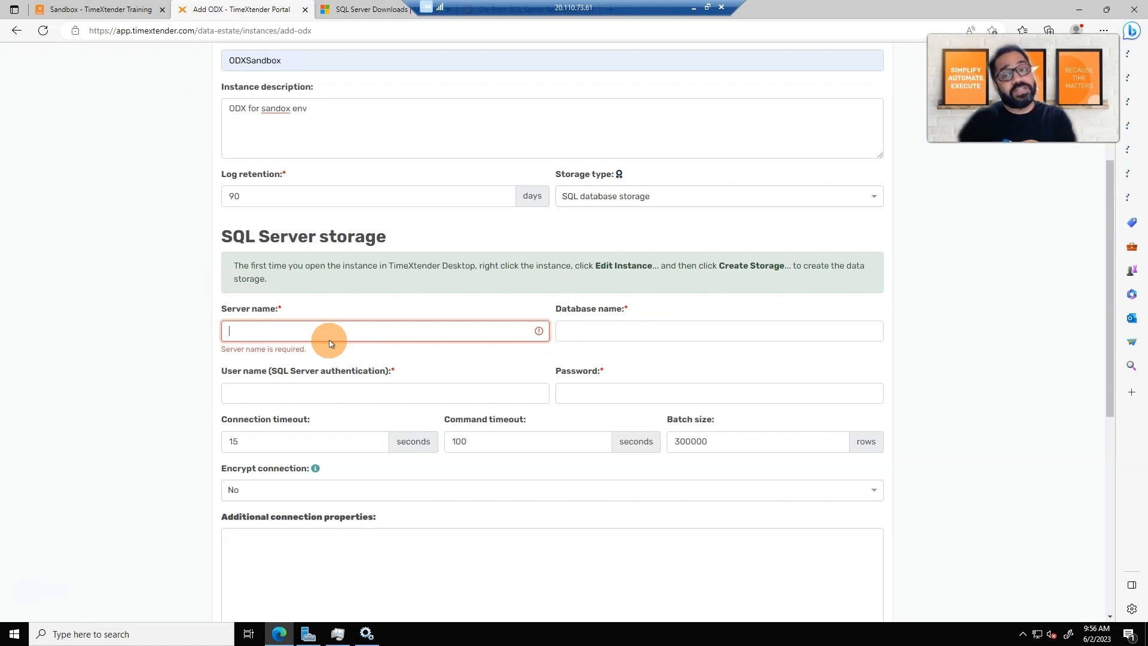
Set the SQL Server storage's server name to hkm-sqlserver.database.windows.net and open the database name for entry.
click(303, 330)
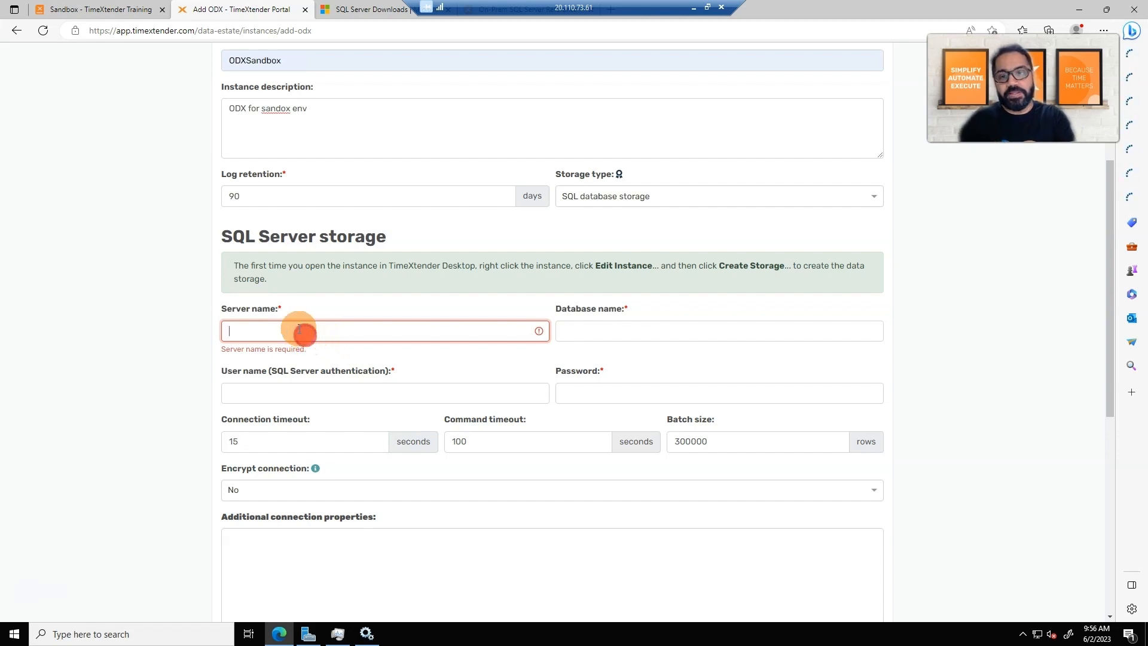
text(hkm-sqlserver.database.windows.net)
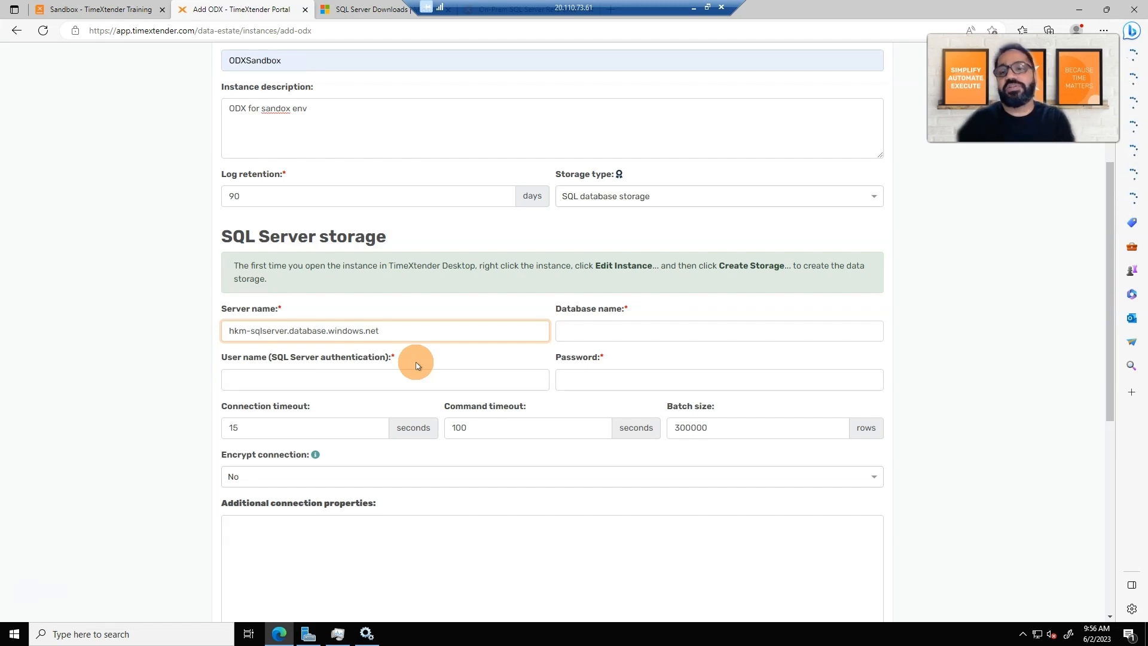
click(395, 333)
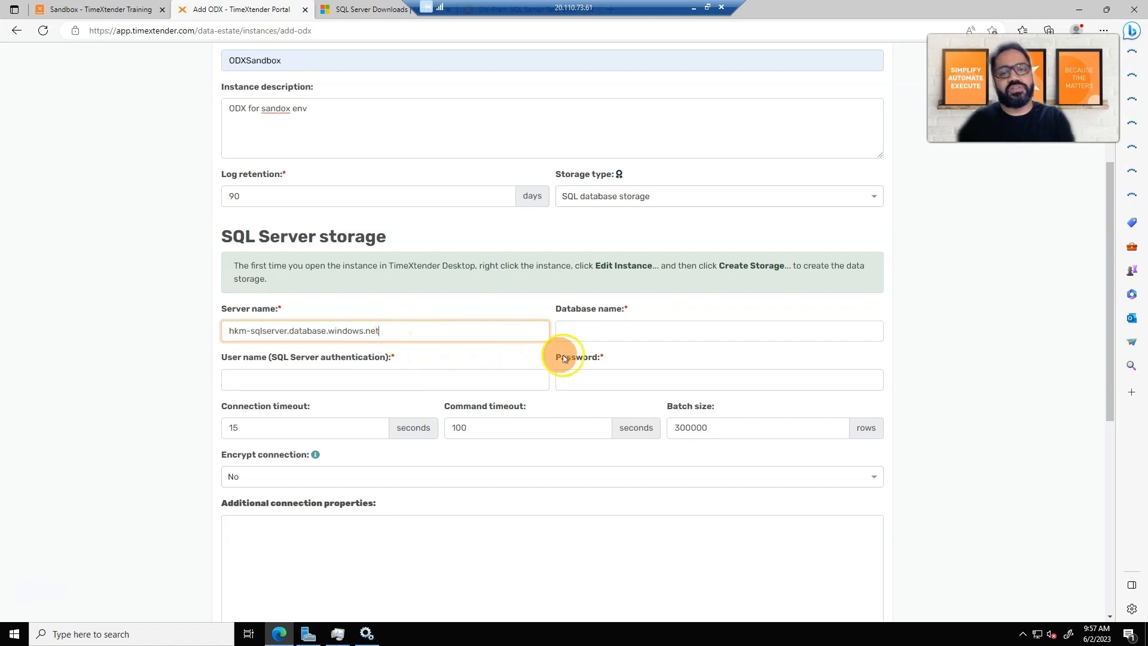
click(596, 337)
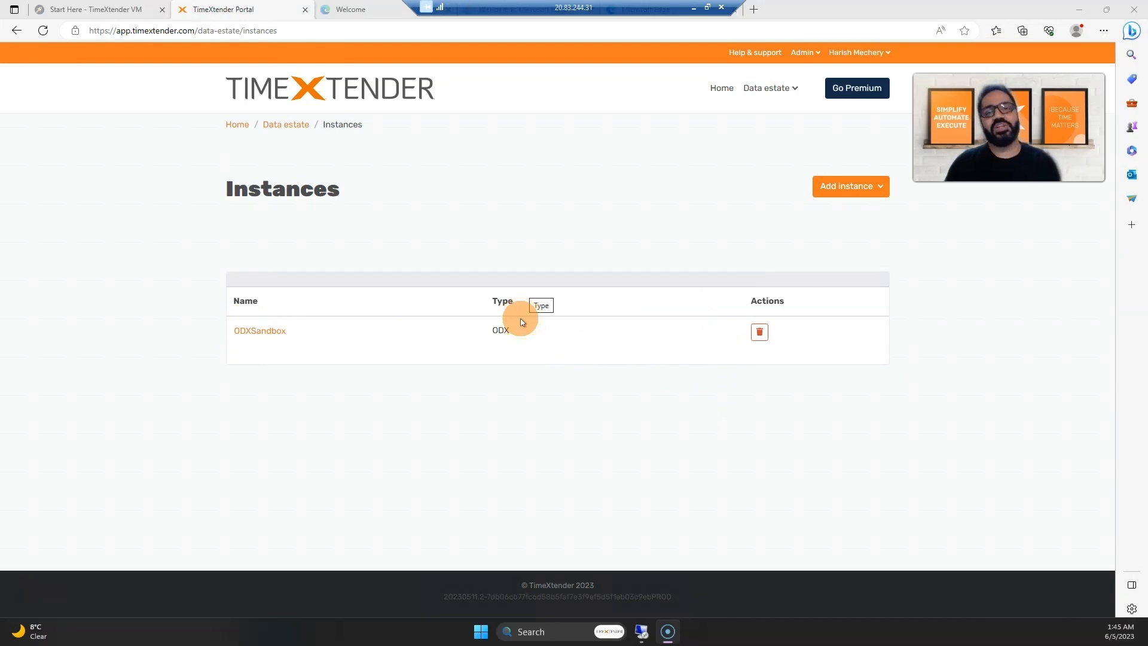
Minimize the browser and launch the TimeXtender ODX Server Configuration from the desktop.
click(1077, 9)
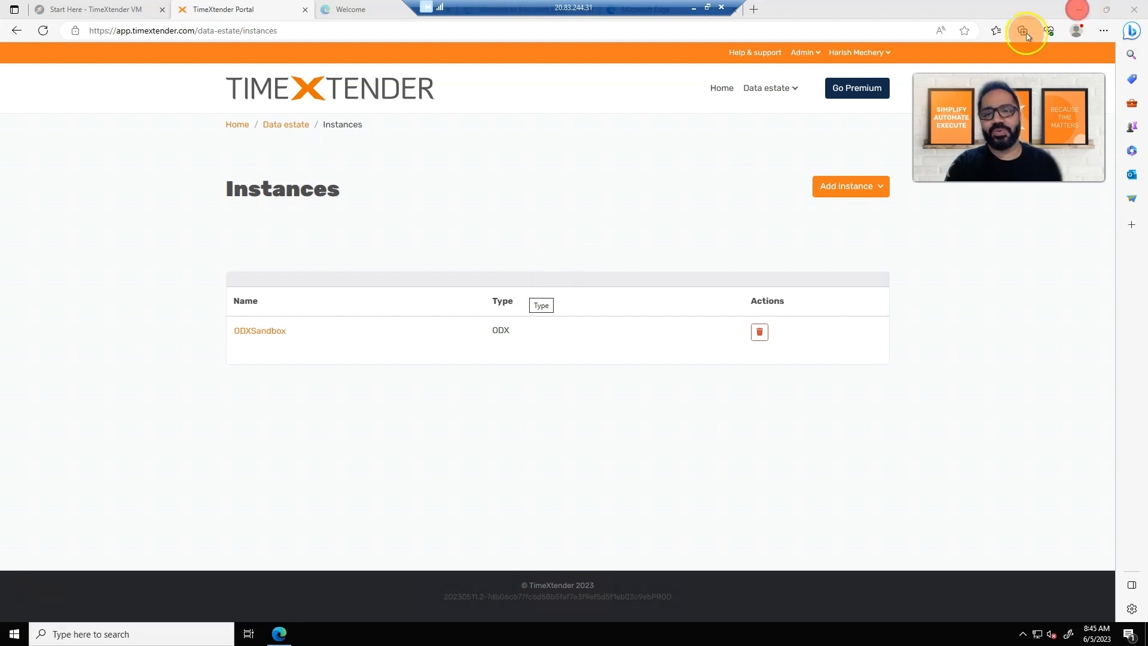
click(1077, 12)
click(149, 250)
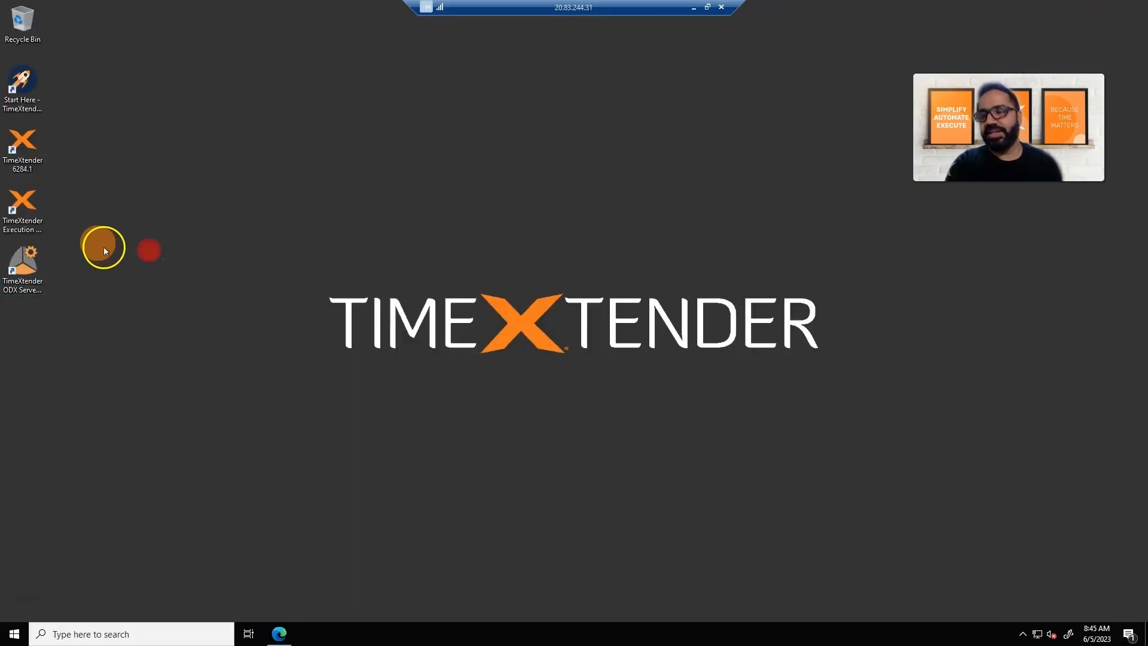
click(24, 263)
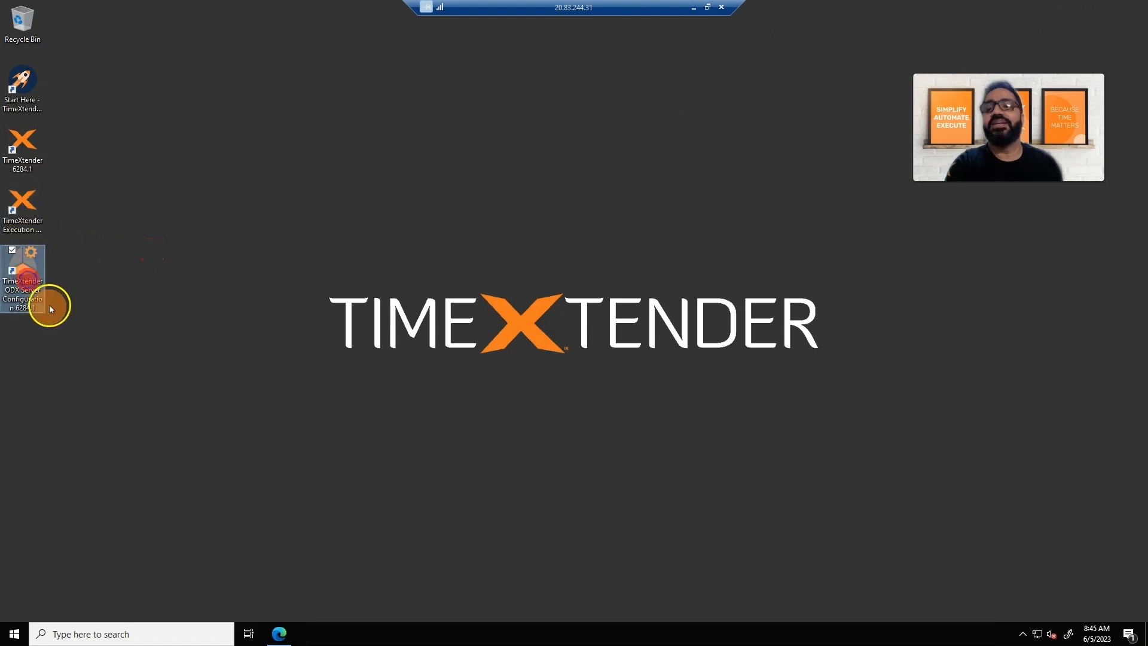
double_click(21, 274)
click(243, 340)
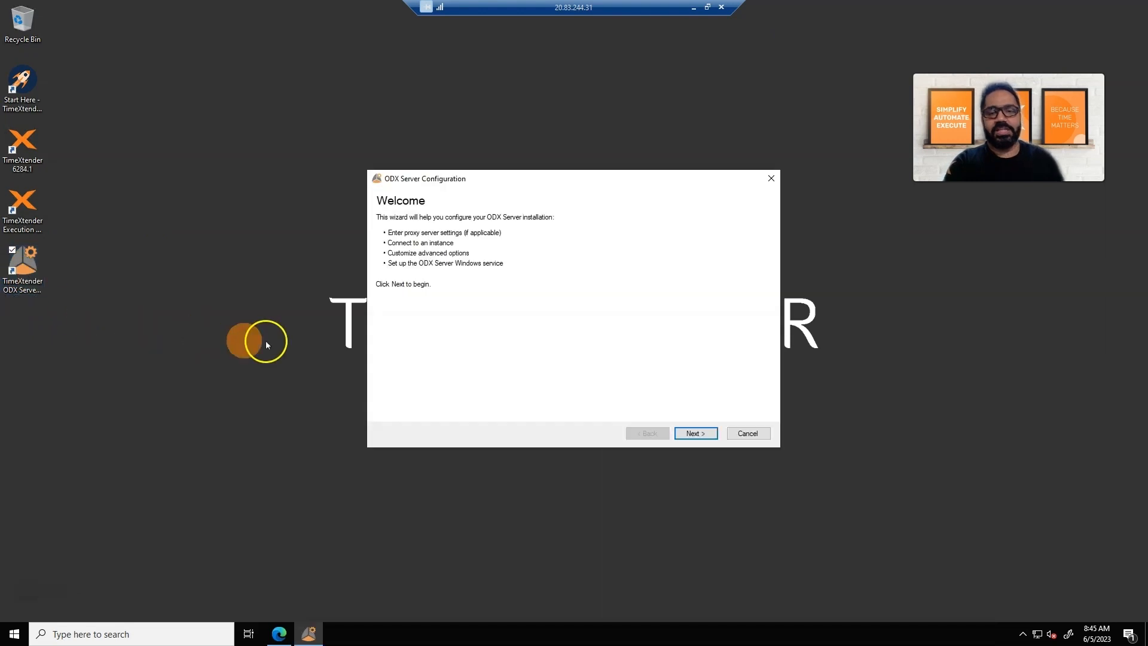
Continue the ODX Server wizard without a proxy server and sign in with the account's e-mail and password.
click(695, 435)
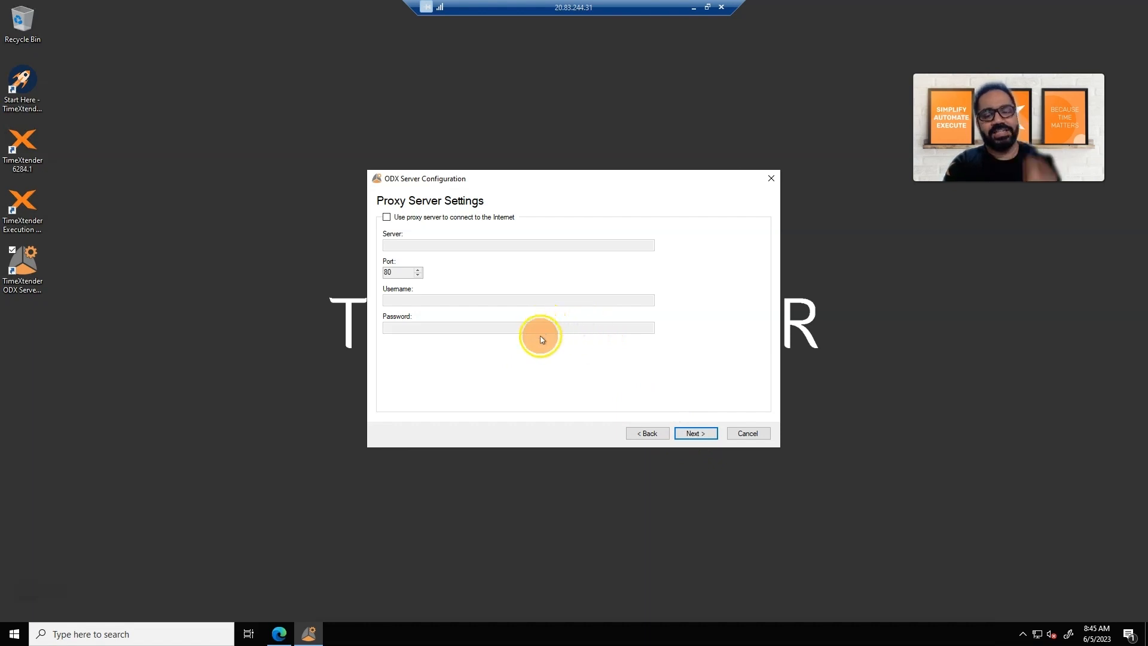
click(691, 440)
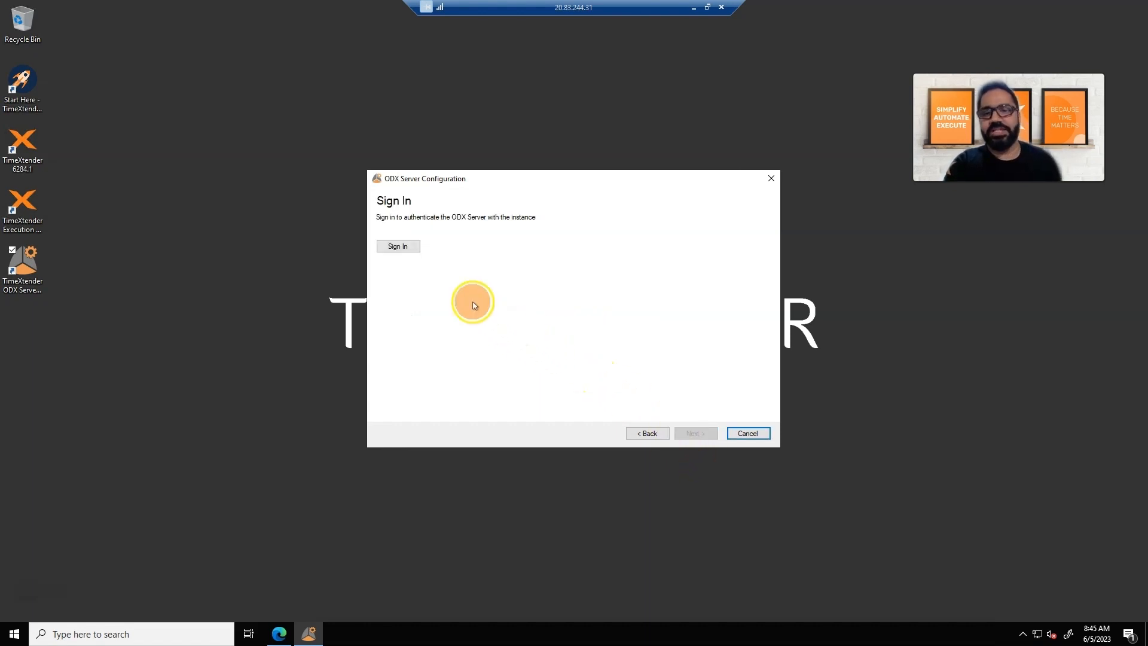
click(398, 245)
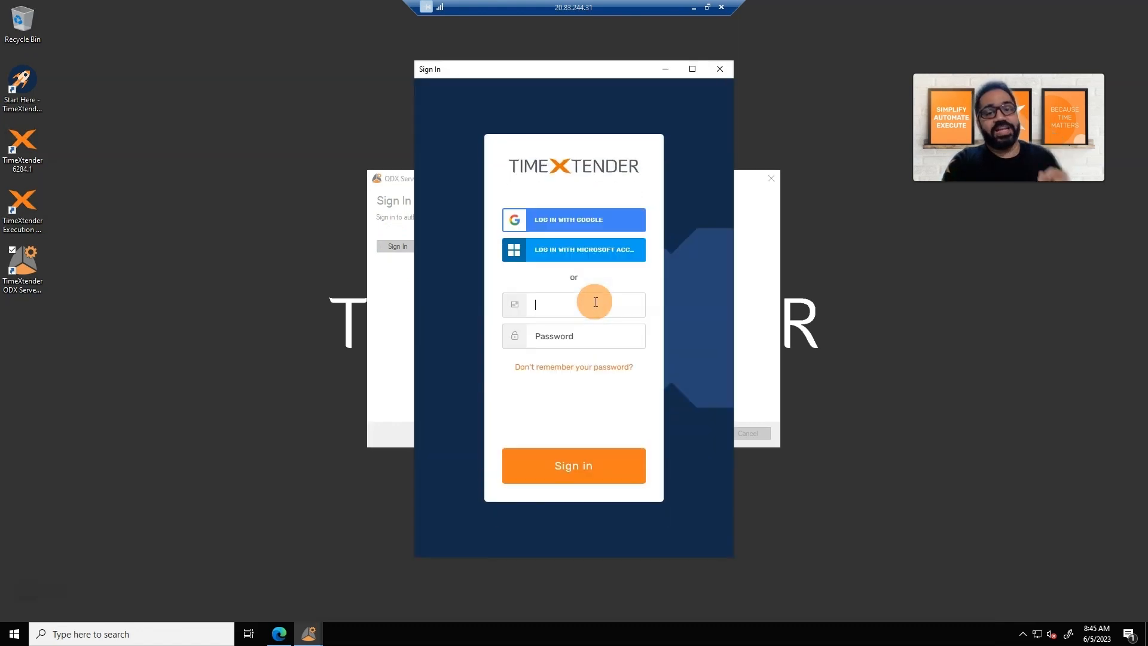
click(565, 307)
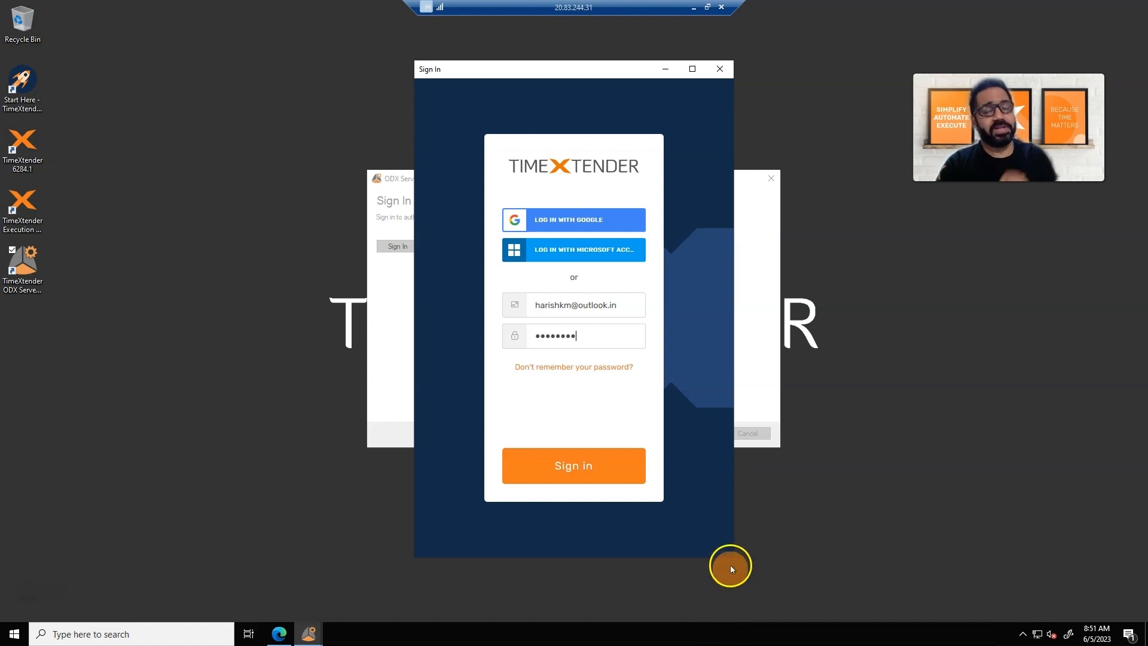
click(586, 465)
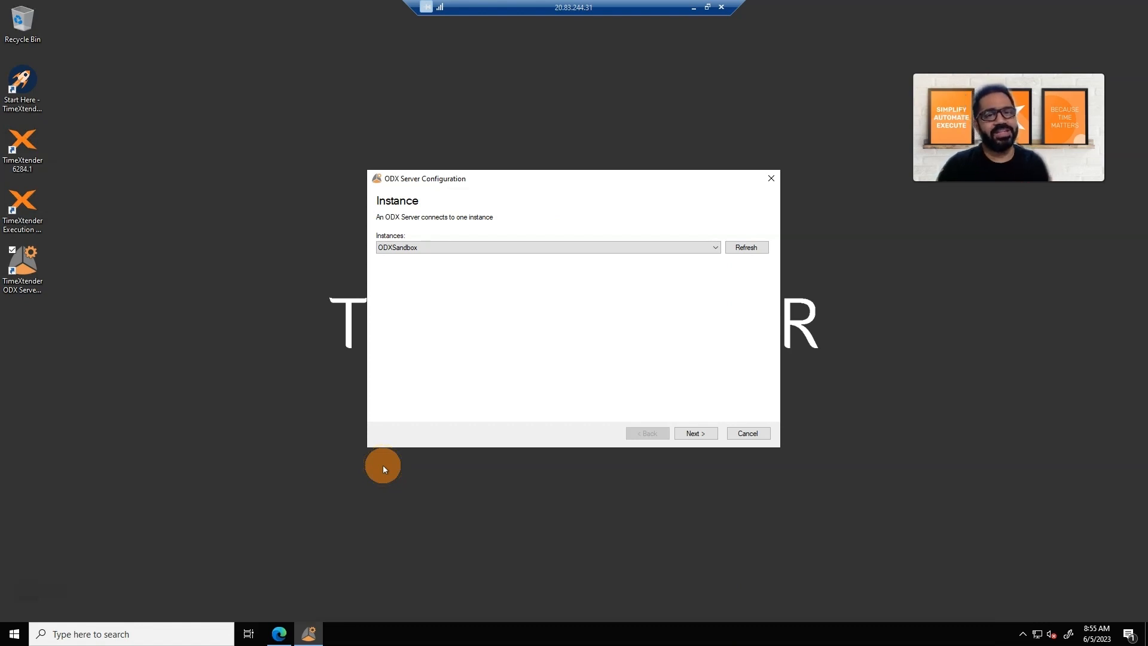
Connect the ODX Server to the ODXSandbox instance, keeping the default advanced options and the Local System Account for its Windows service.
click(482, 249)
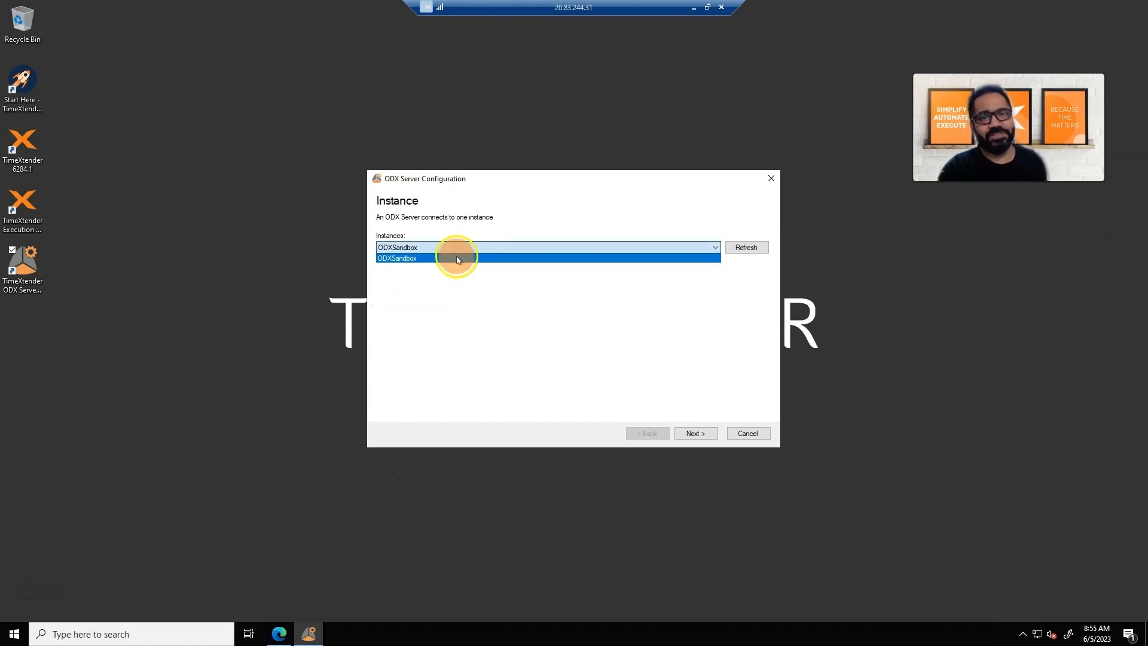
click(473, 295)
click(687, 433)
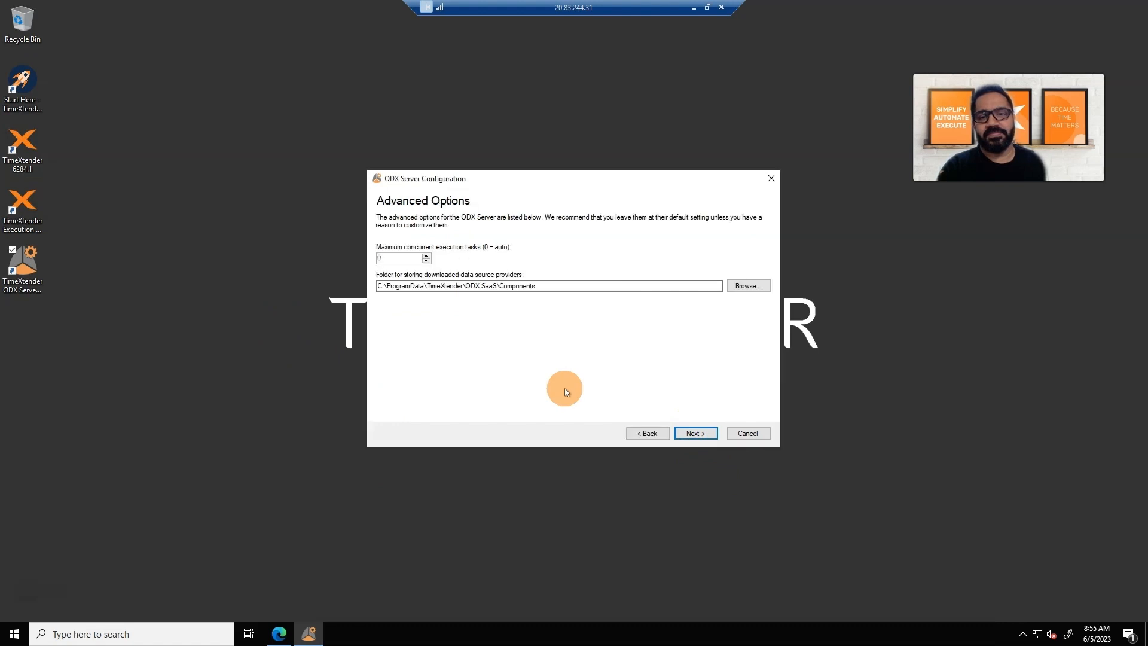
click(506, 345)
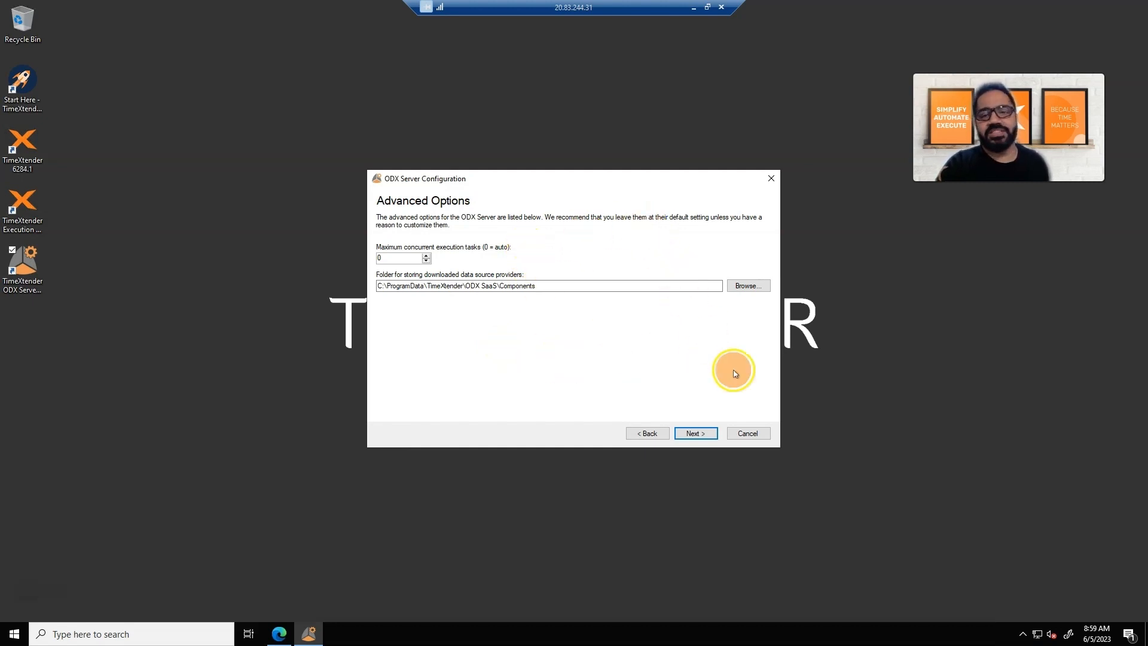
click(698, 432)
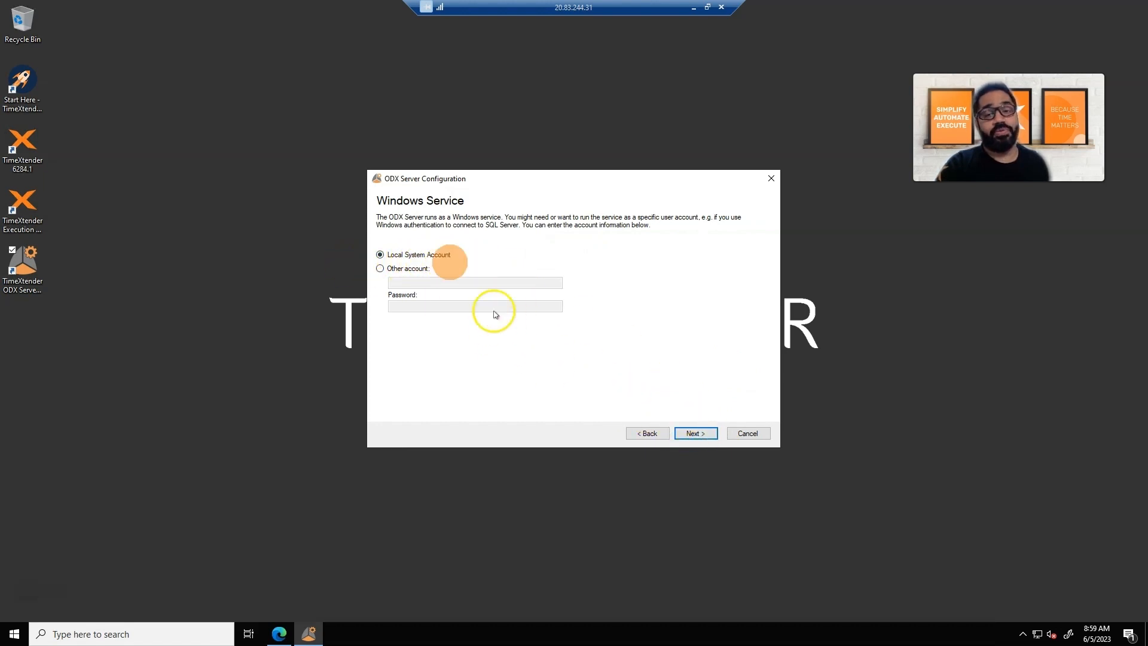
click(686, 434)
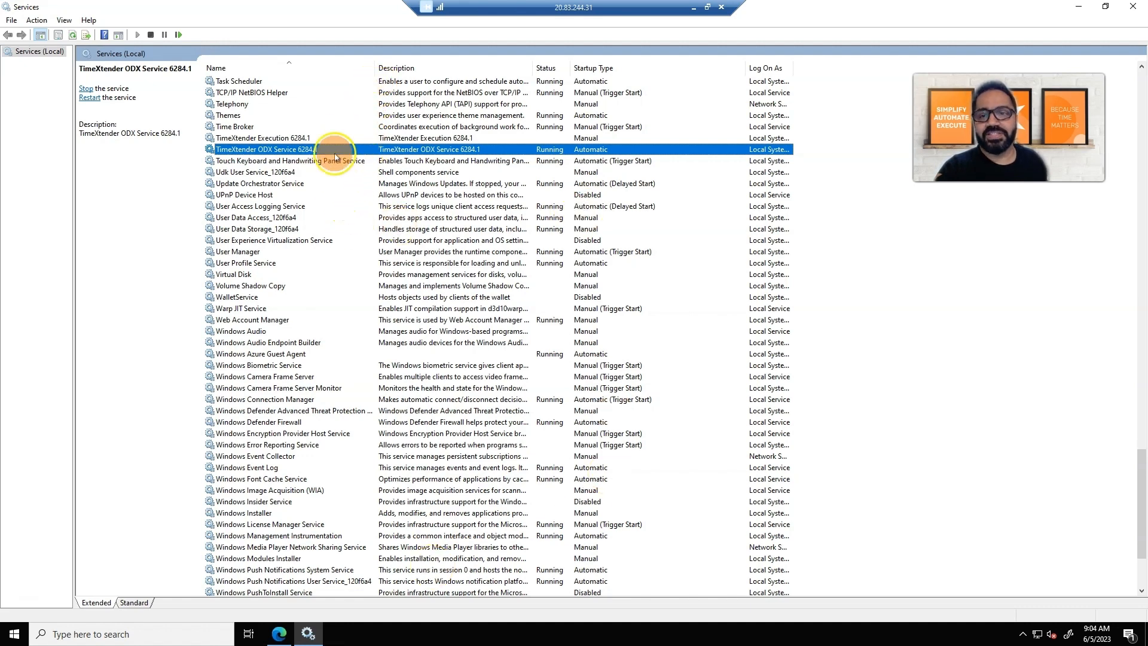
Check the TimeXtender ODX Service 6284.1 entry in the Windows Services list.
click(322, 160)
click(314, 150)
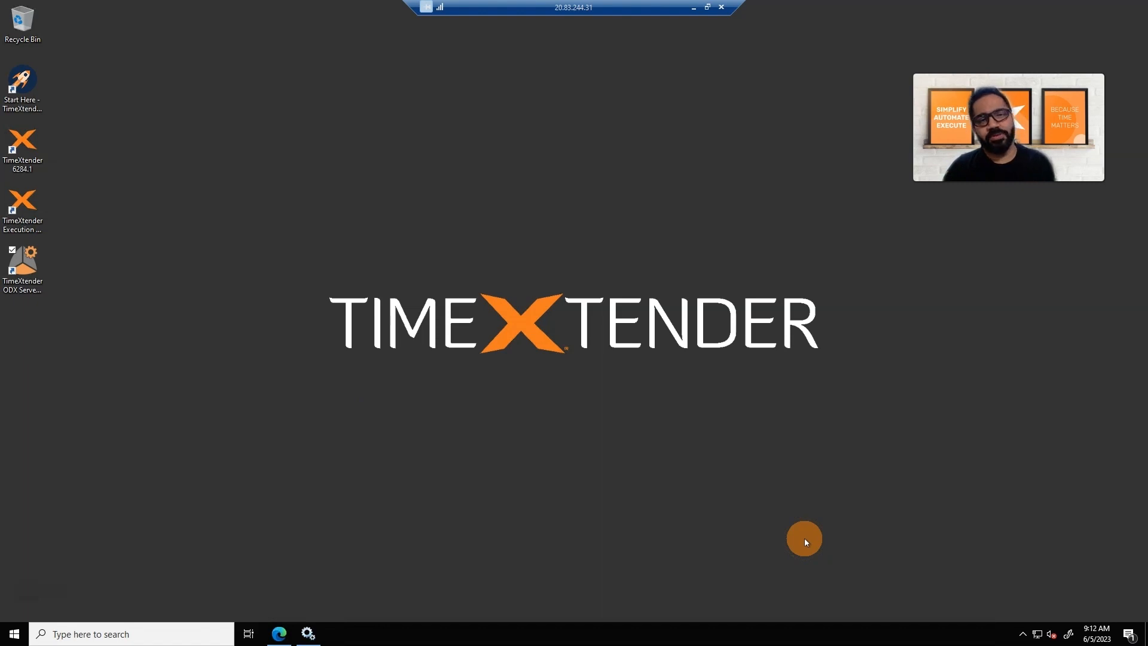
Sign in to TimeXtender Desktop and open the ODXSandbox instance.
click(435, 378)
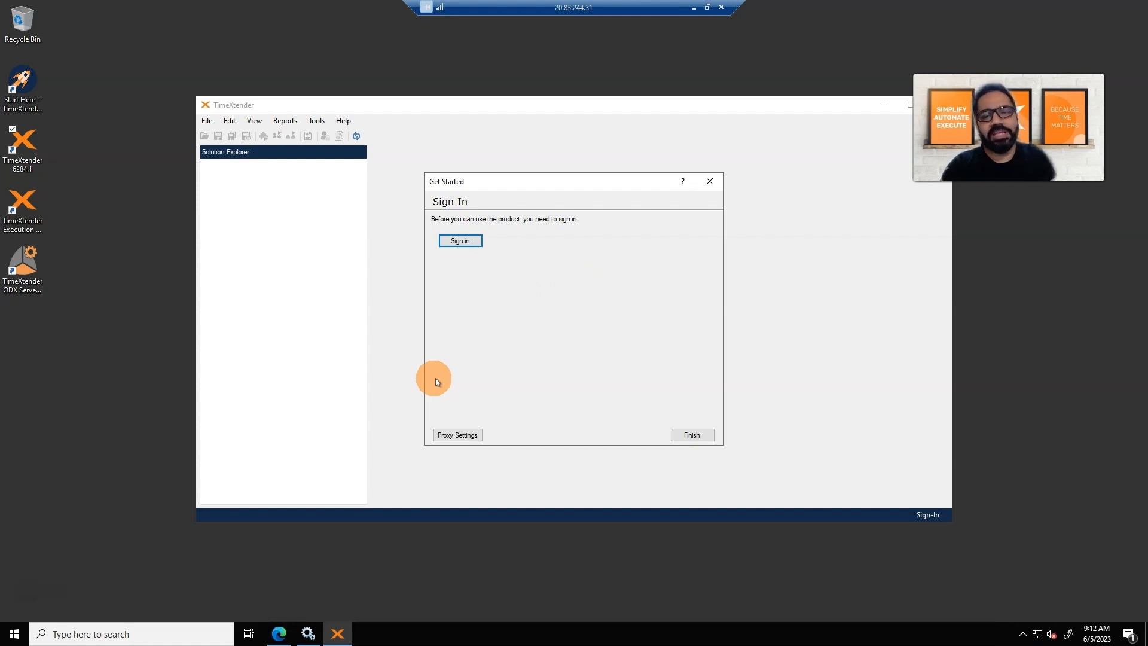
click(458, 243)
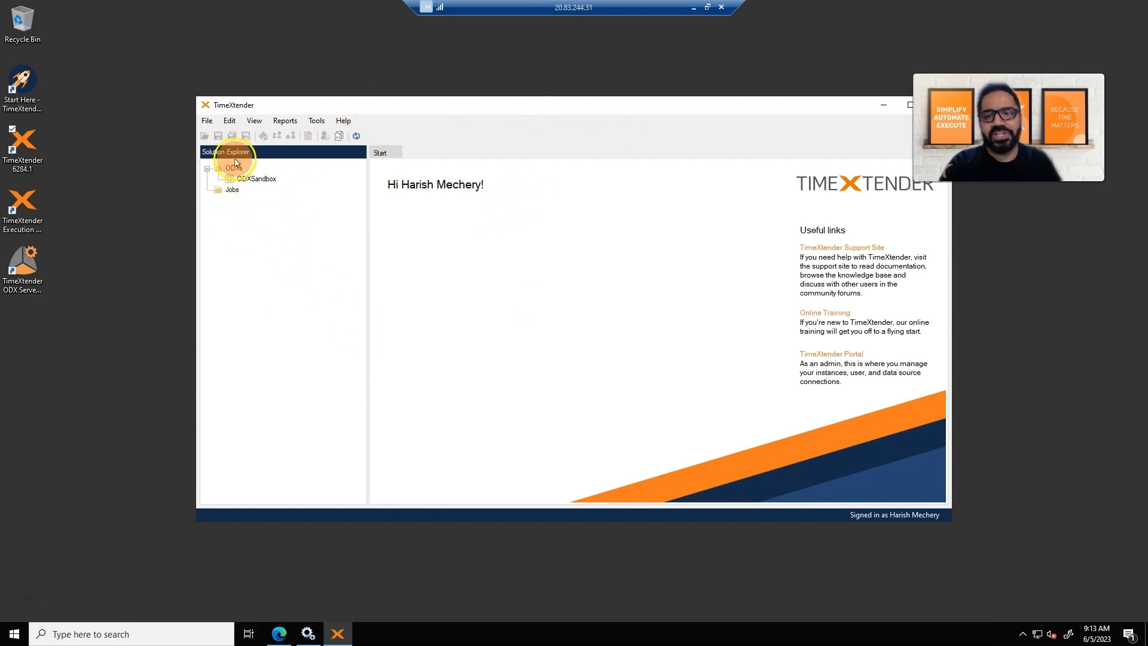
click(254, 177)
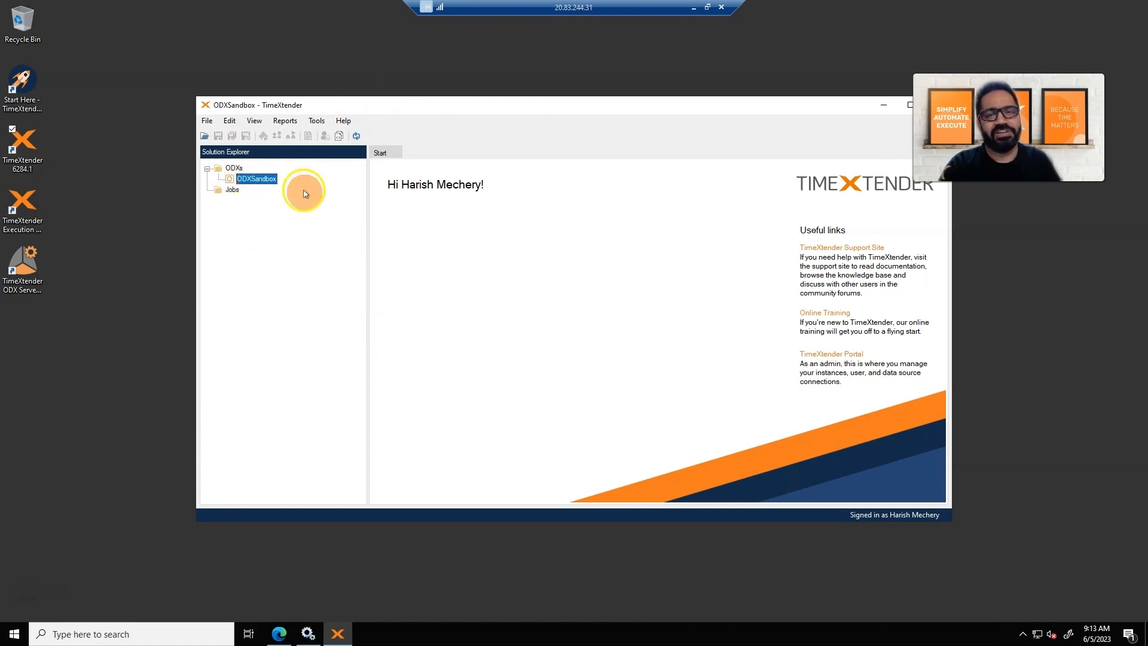
right_click(260, 181)
double_click(247, 177)
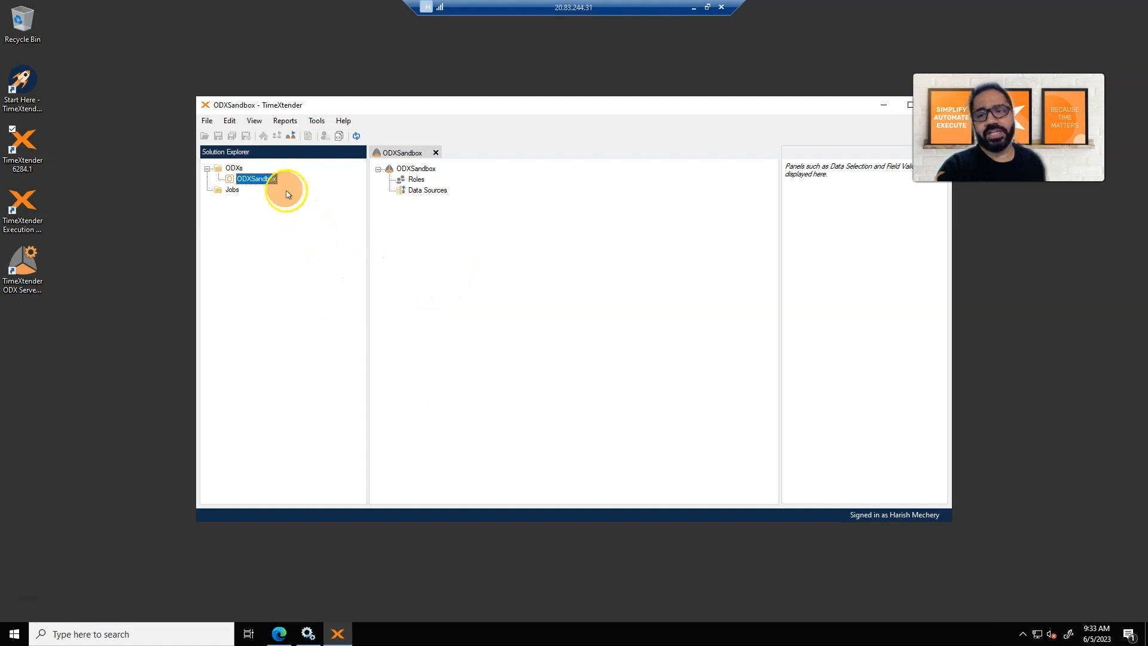
Edit the ODXSandbox instance and create its storage database with the Application Default collation.
right_click(262, 179)
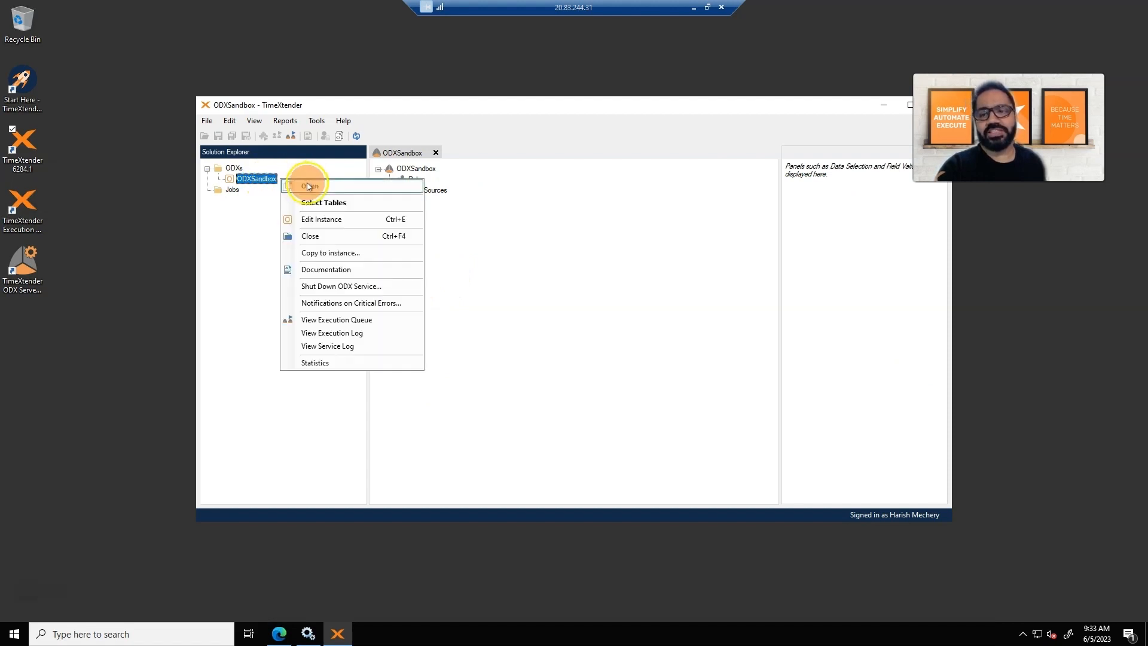
click(321, 225)
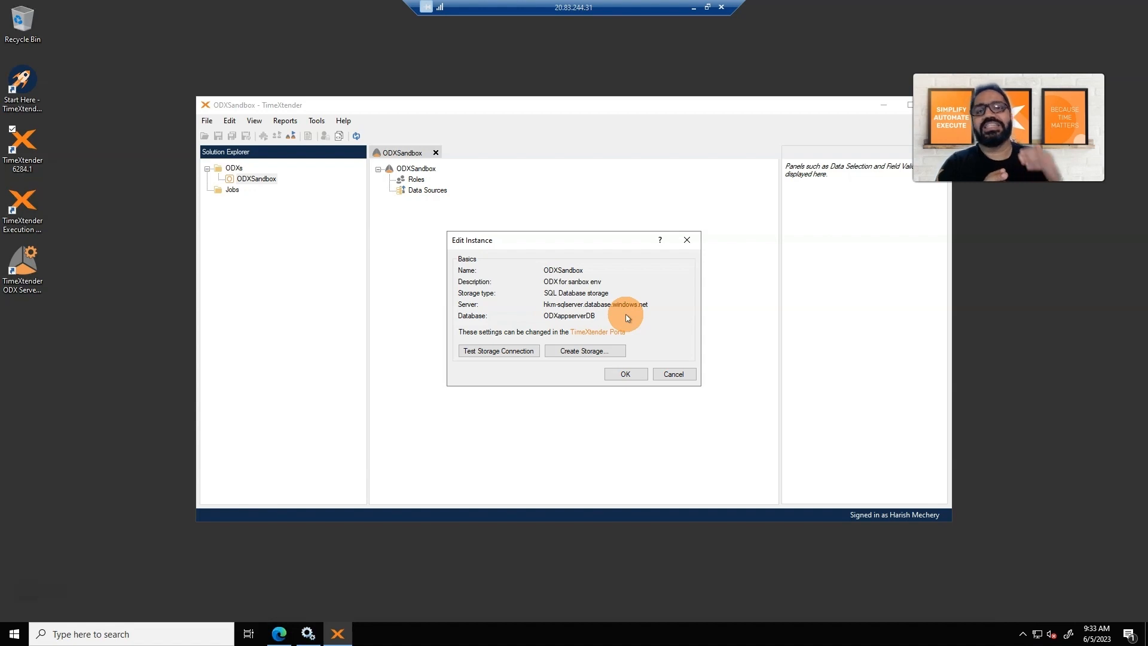
click(585, 351)
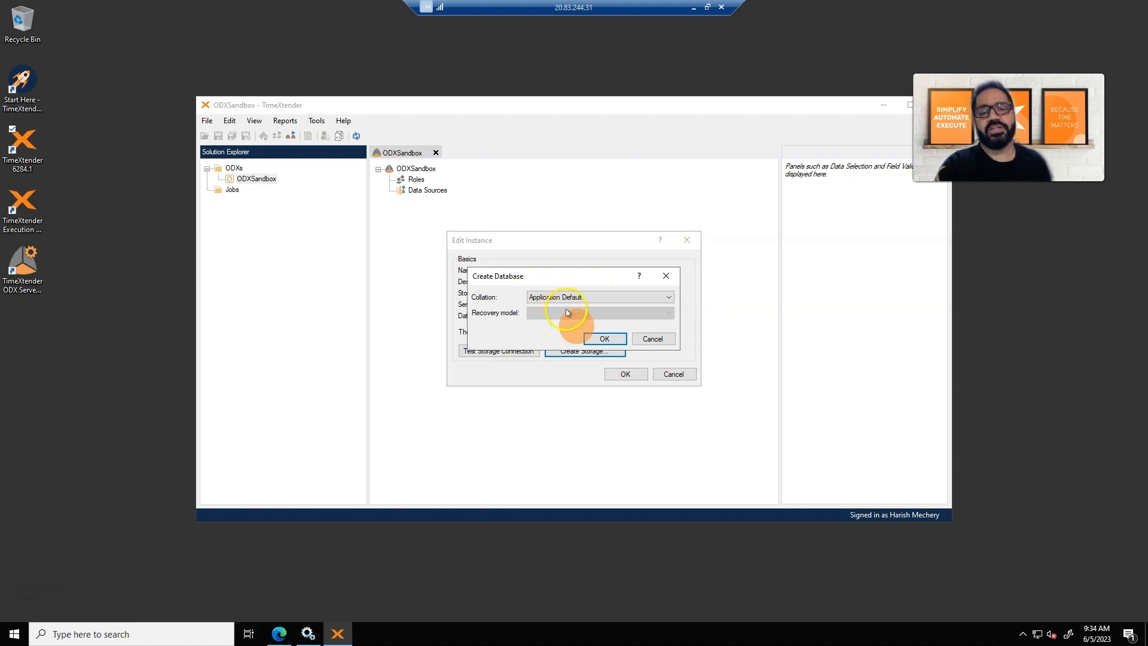
click(603, 342)
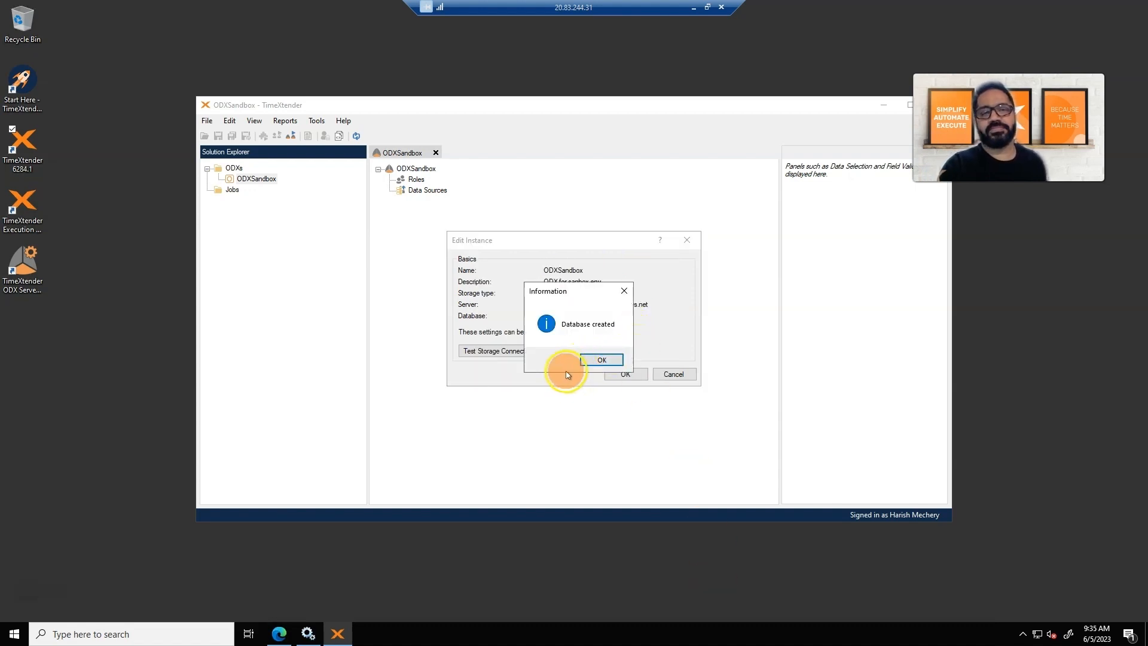
click(597, 362)
Test the ODXSandbox storage connection and accept the instance settings.
click(492, 354)
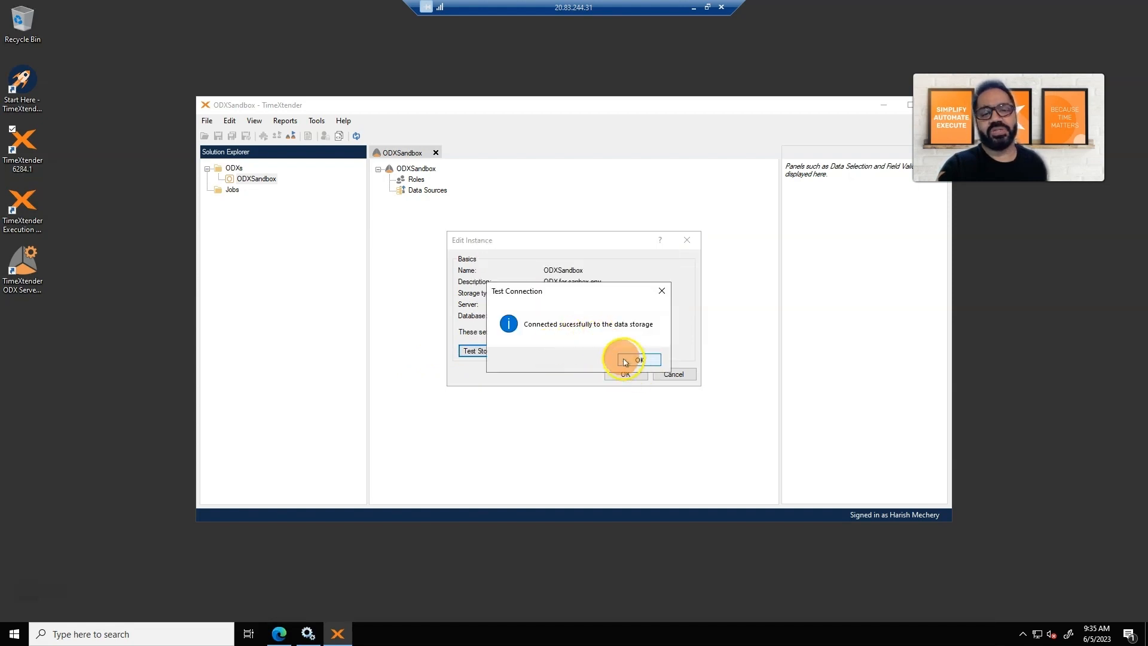
click(640, 360)
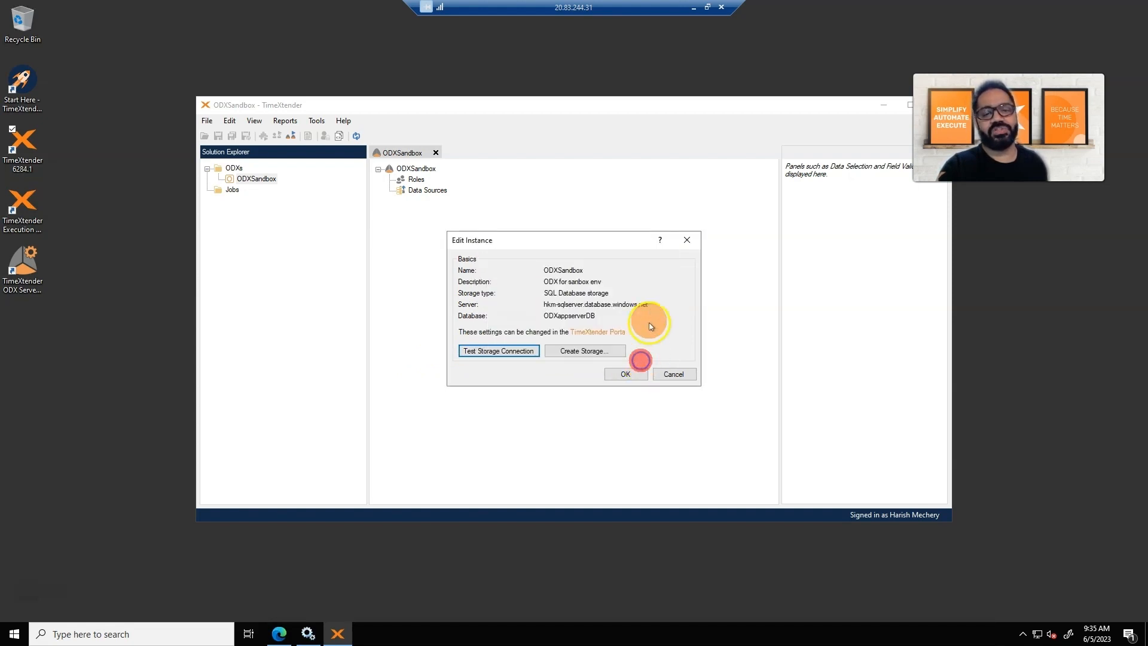
click(626, 374)
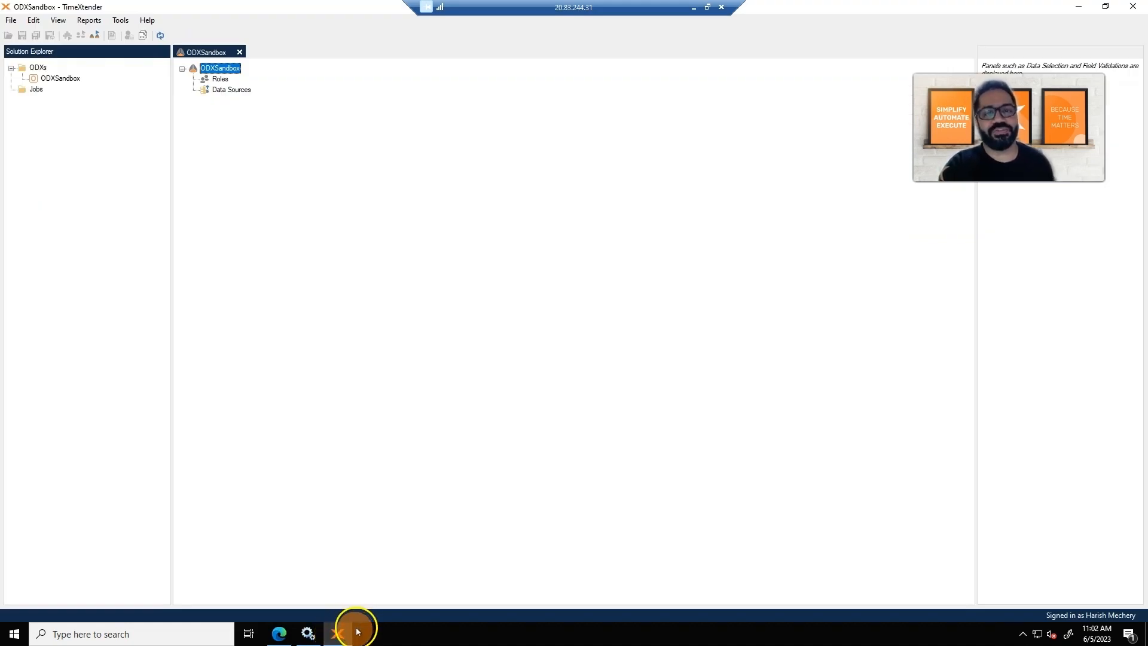
Switch from TimeXtender Desktop back to the Edge browser.
mouse_move(344, 640)
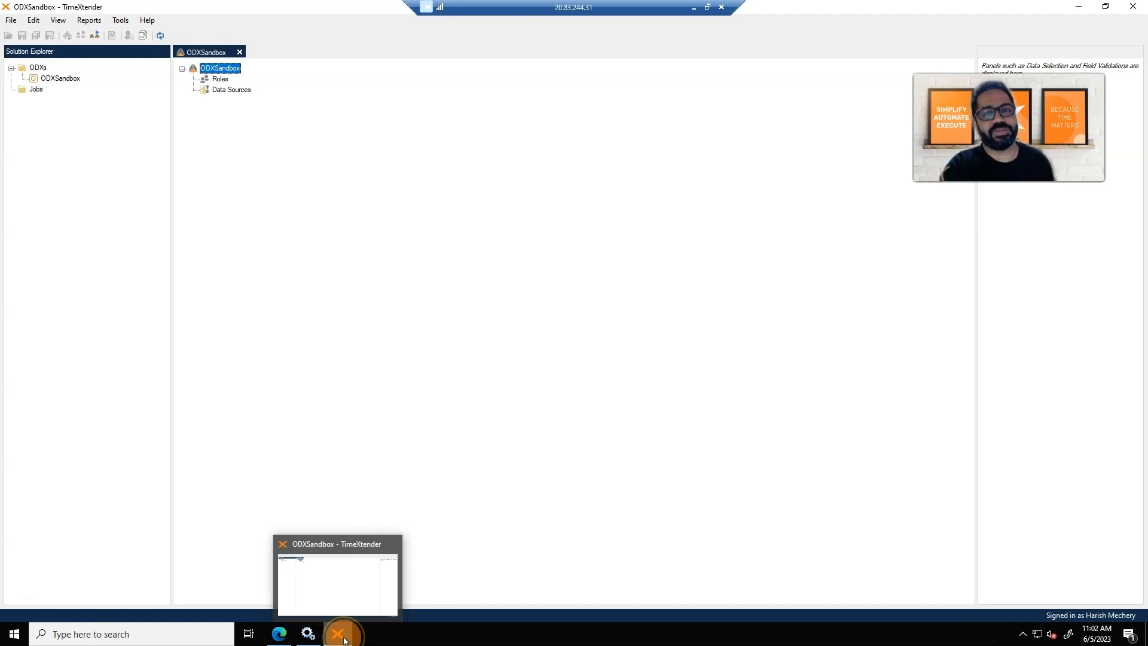
click(280, 636)
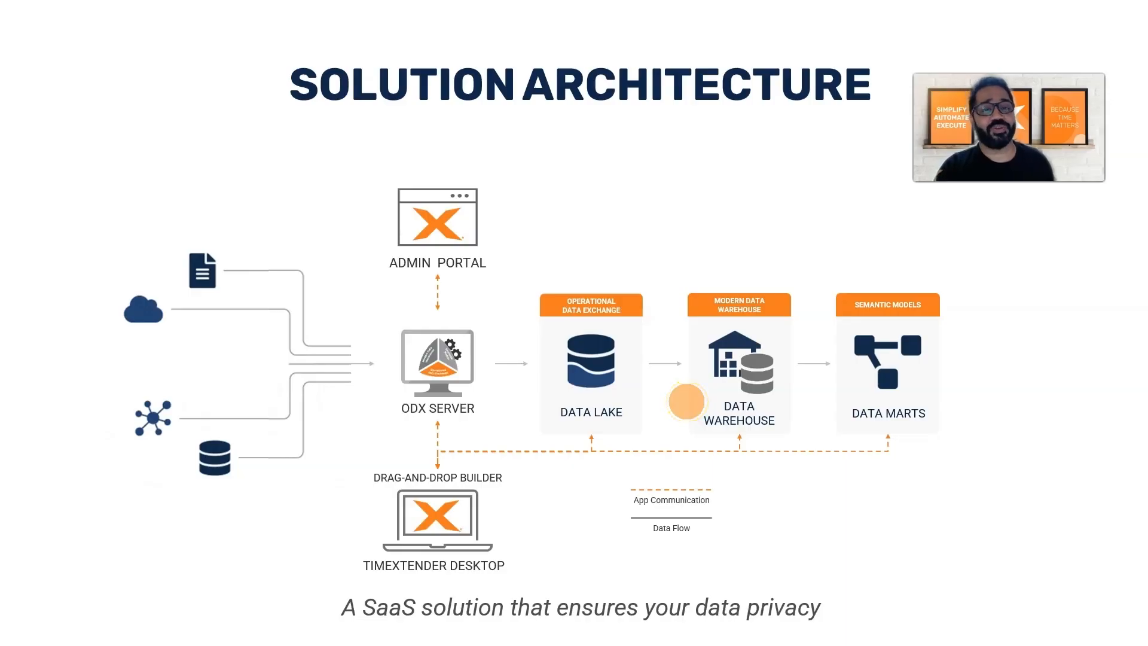